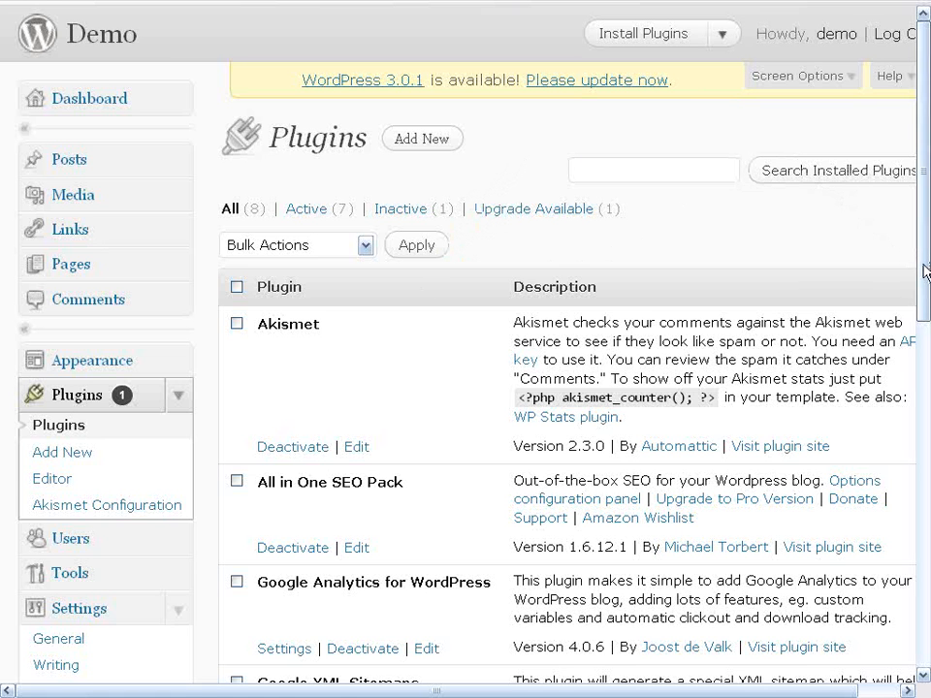
- Look through the list of installed plugins from Akismet down to SexyBookmarks
drag(926, 272, 926, 318)
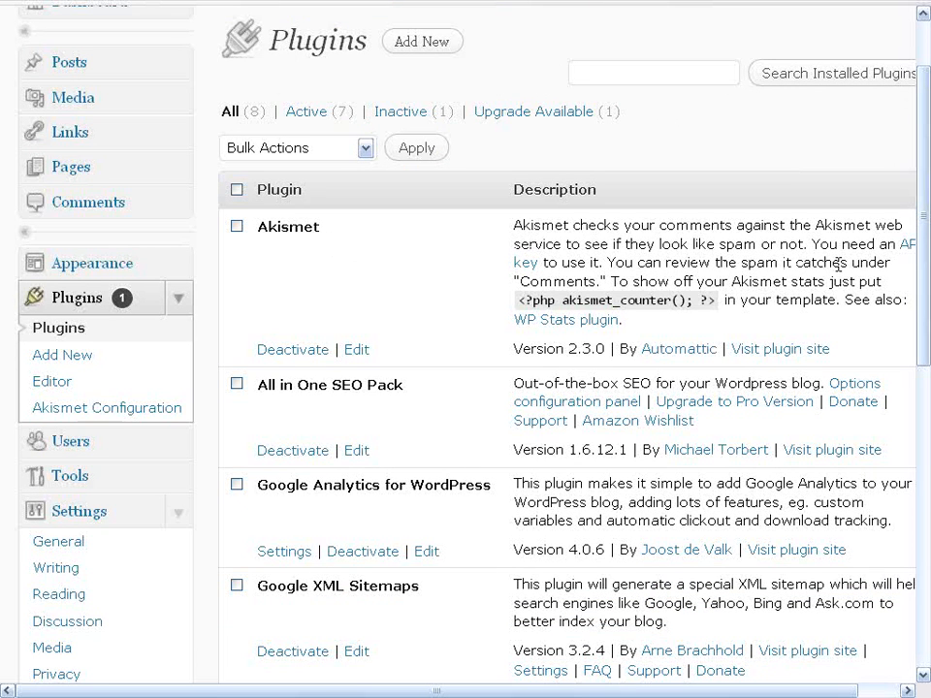
drag(923, 293, 924, 315)
scroll(825, 296, down, 3)
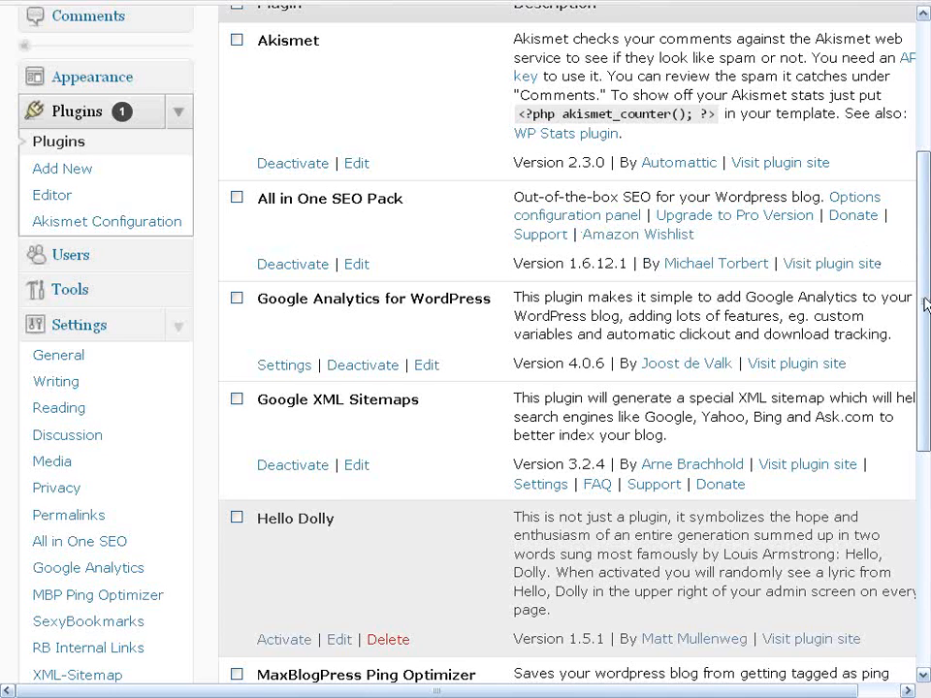
drag(924, 301, 924, 368)
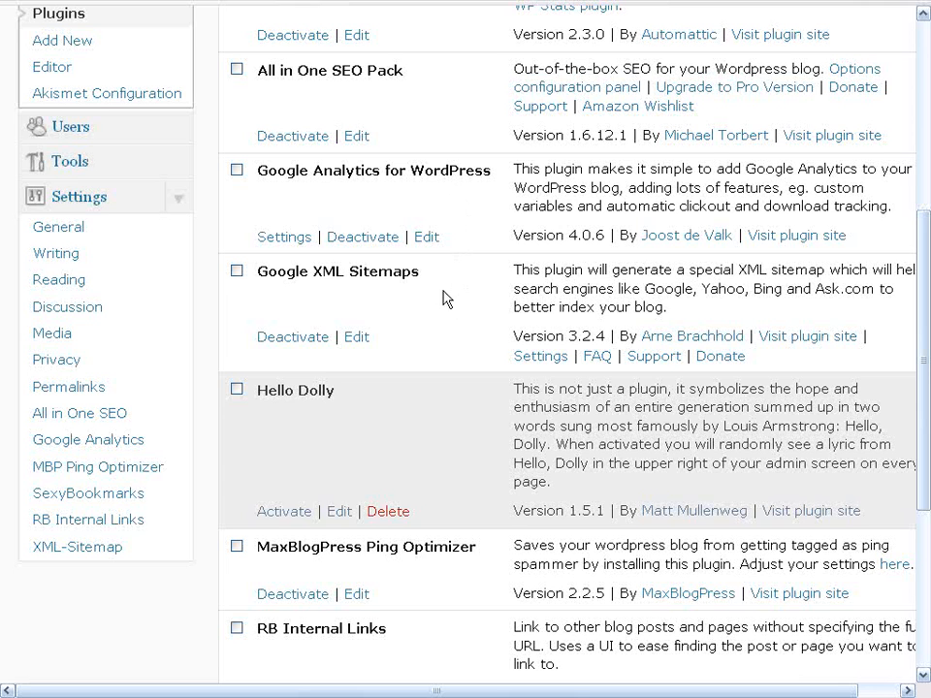
scroll(924, 312, down, 2)
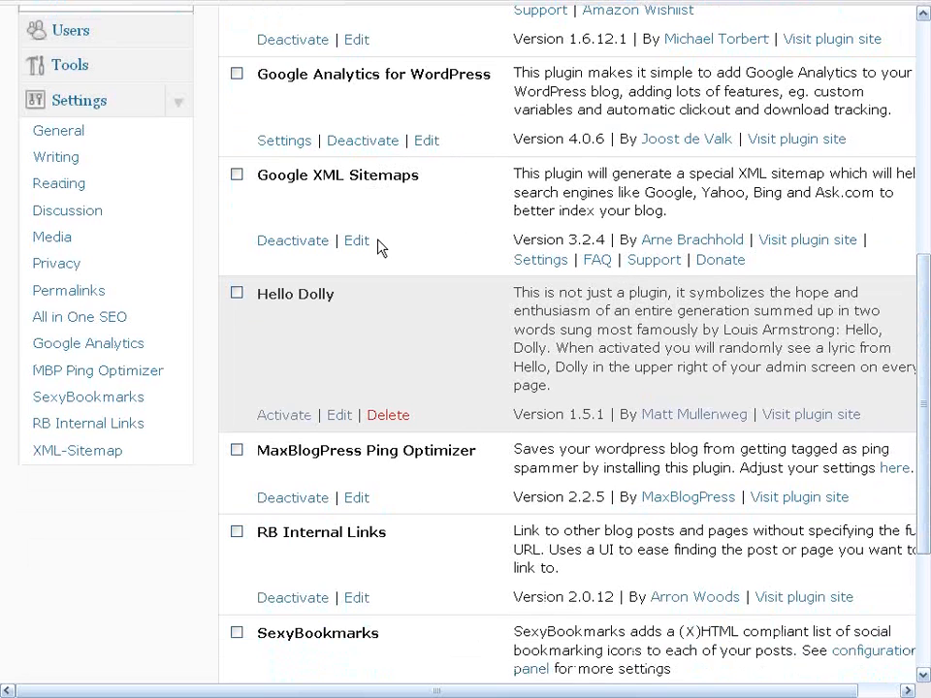
scroll(924, 415, down, 2)
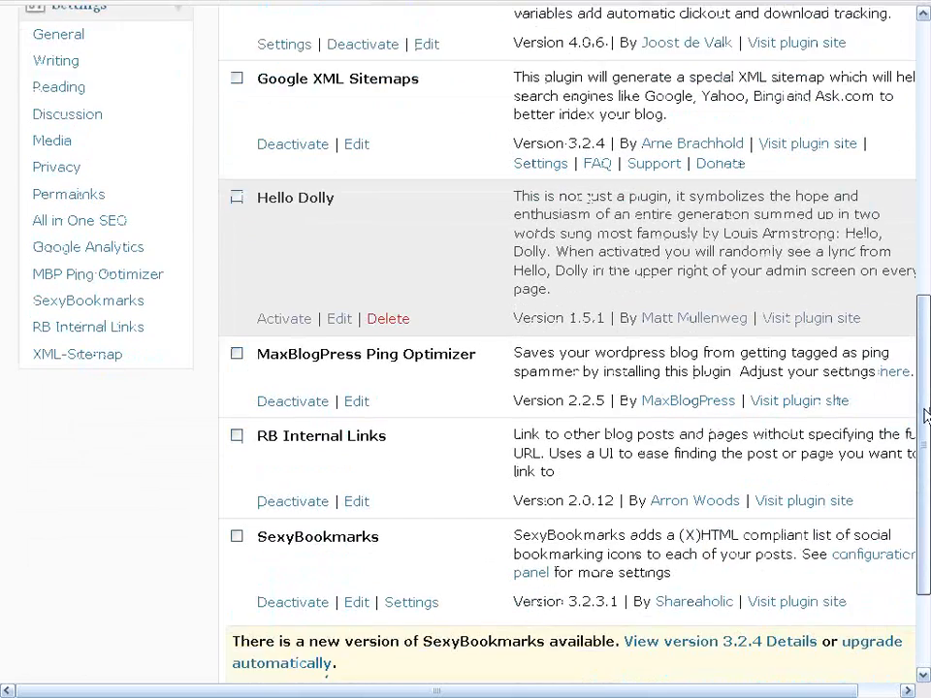
scroll(924, 415, down, 2)
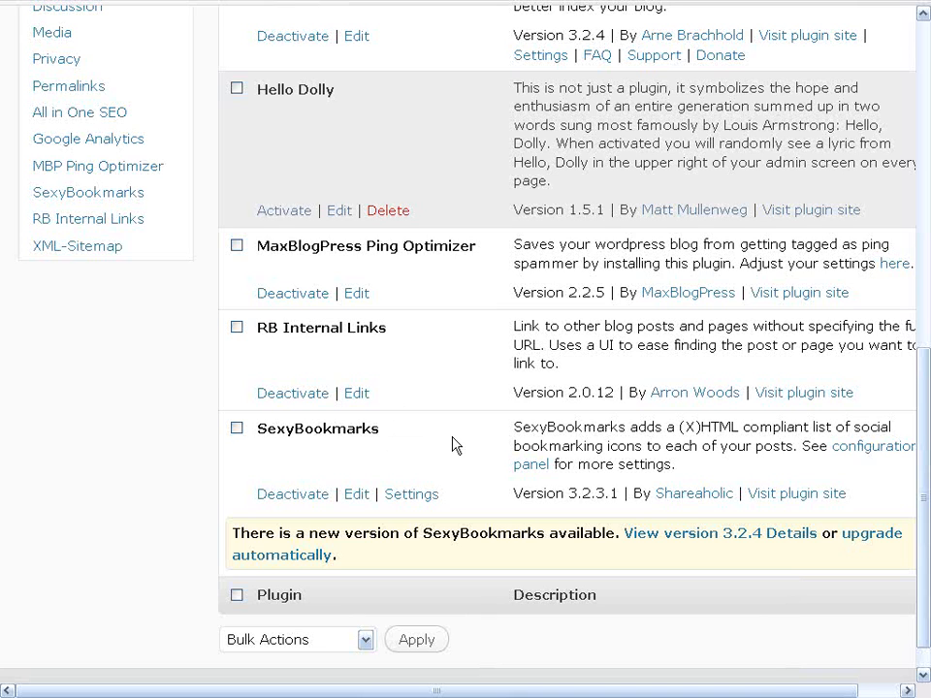
- Open the MBP Ping Optimizer settings and switch to ping-list.pdf in Adobe Reader to copy its list of ping URLs
click(92, 170)
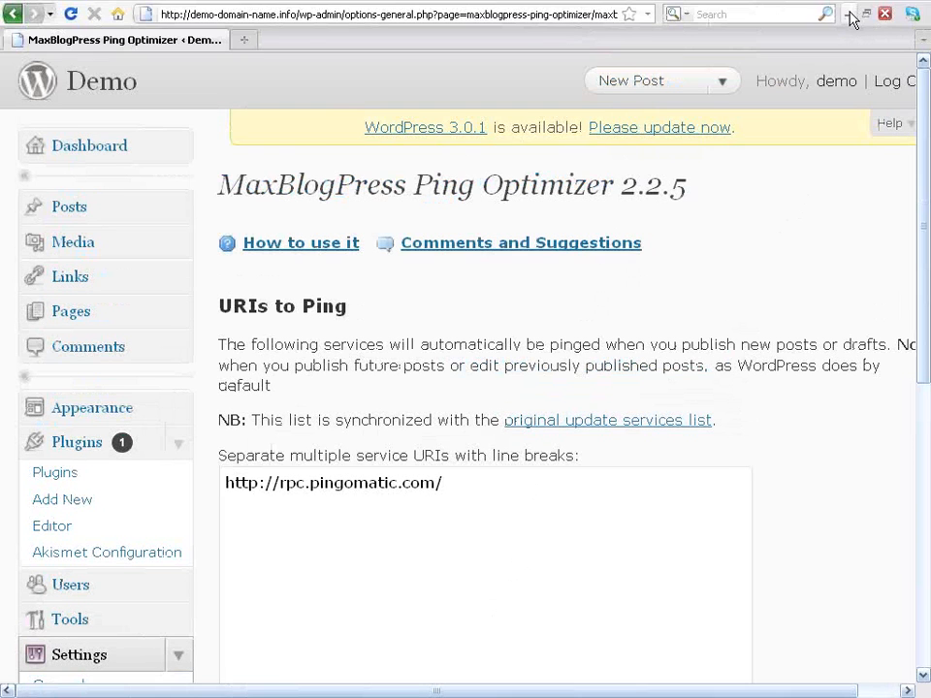
click(849, 13)
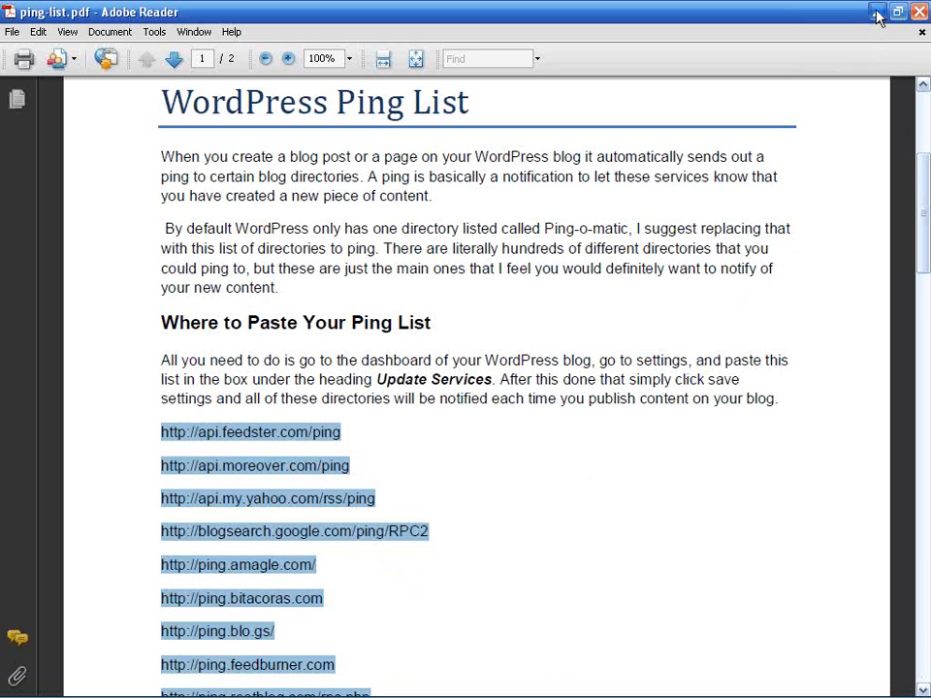
click(155, 683)
click(454, 438)
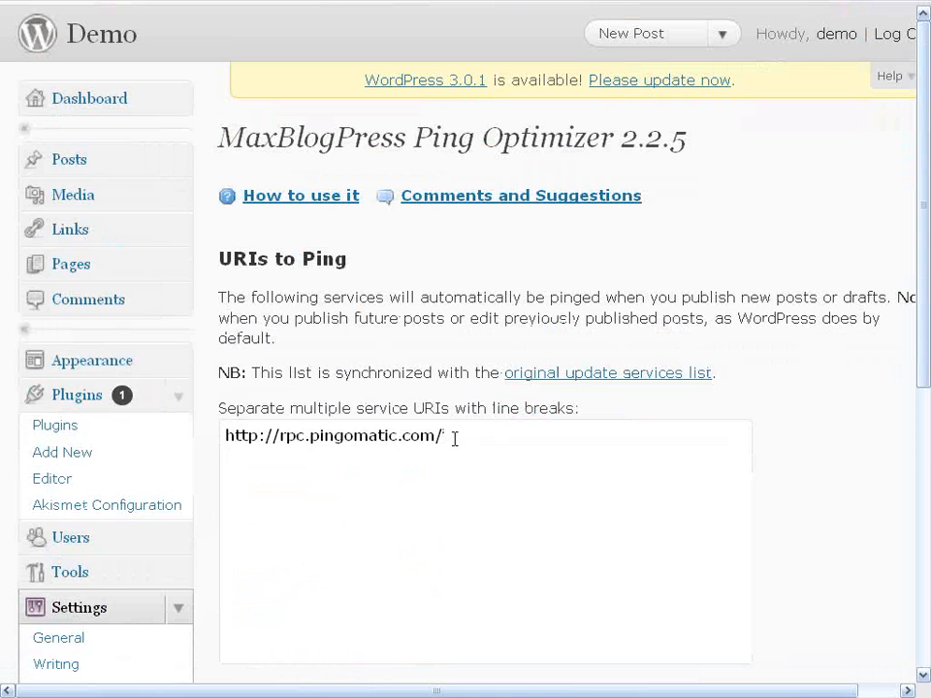
key(Return)
right_click(266, 459)
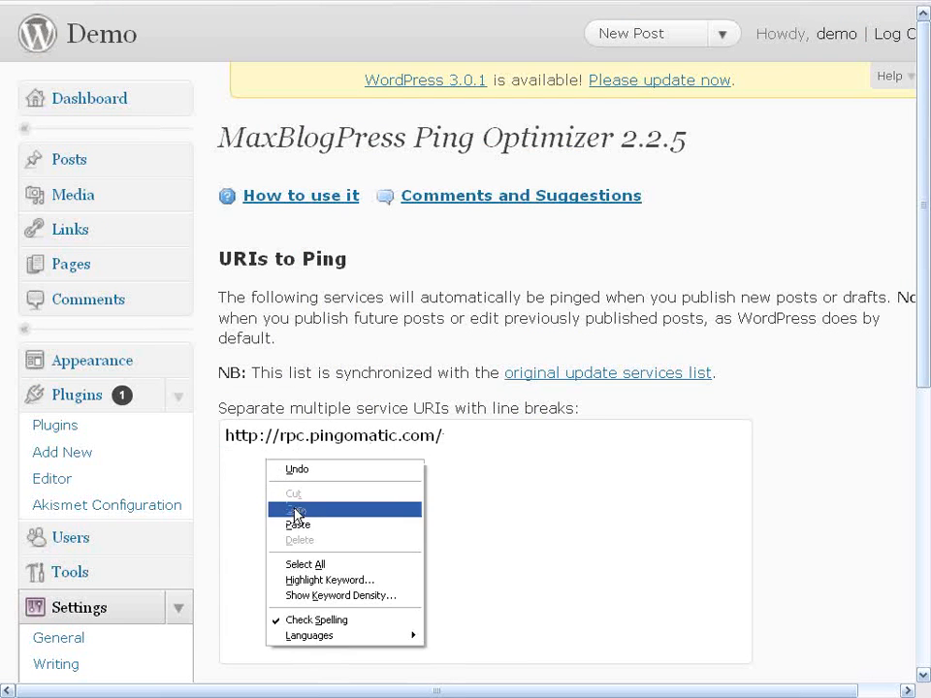
click(299, 524)
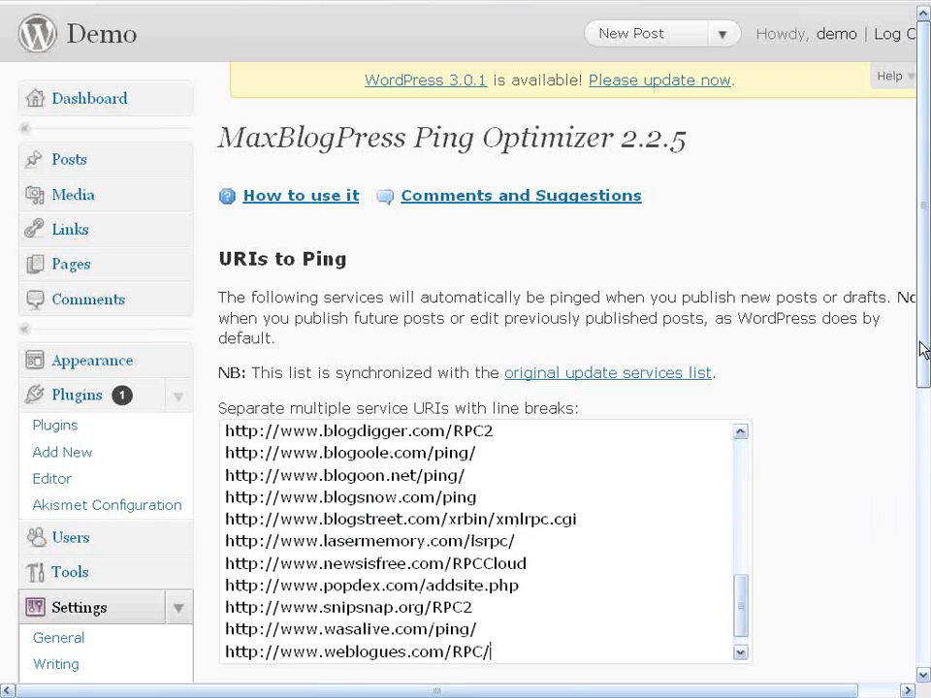
drag(923, 349, 924, 606)
click(296, 276)
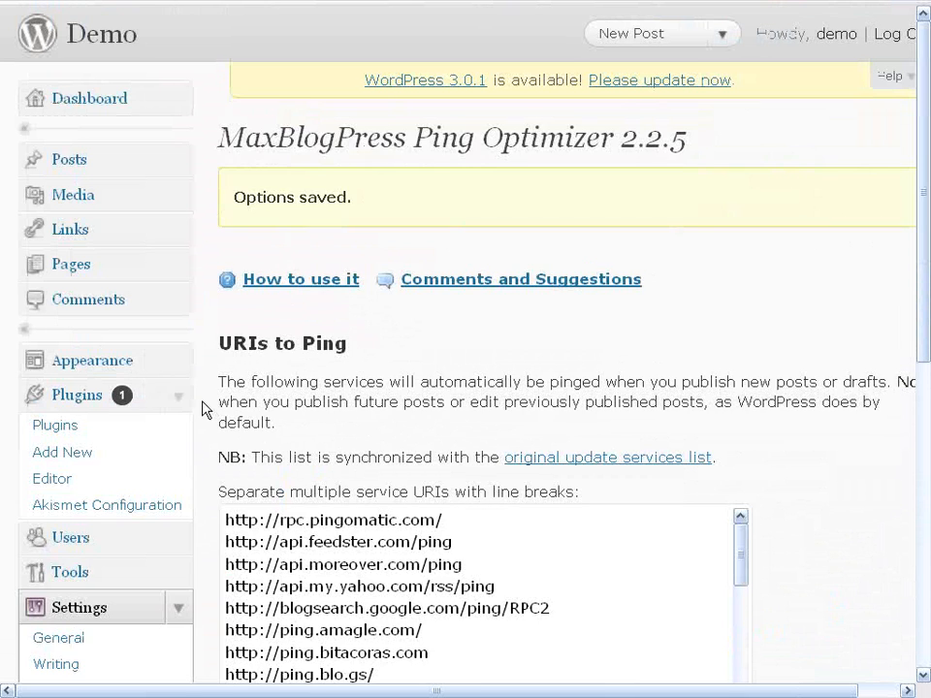
- Open the XML-Sitemap settings, view the generated sitemap.xml through its detected URL, and return to the settings
scroll(204, 405, down, 3)
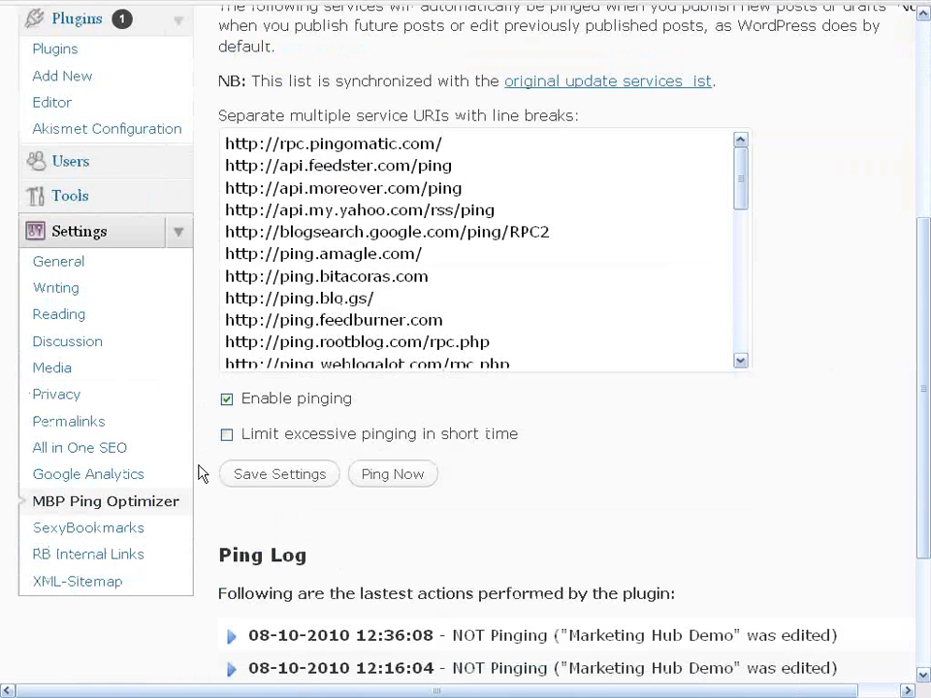
click(87, 583)
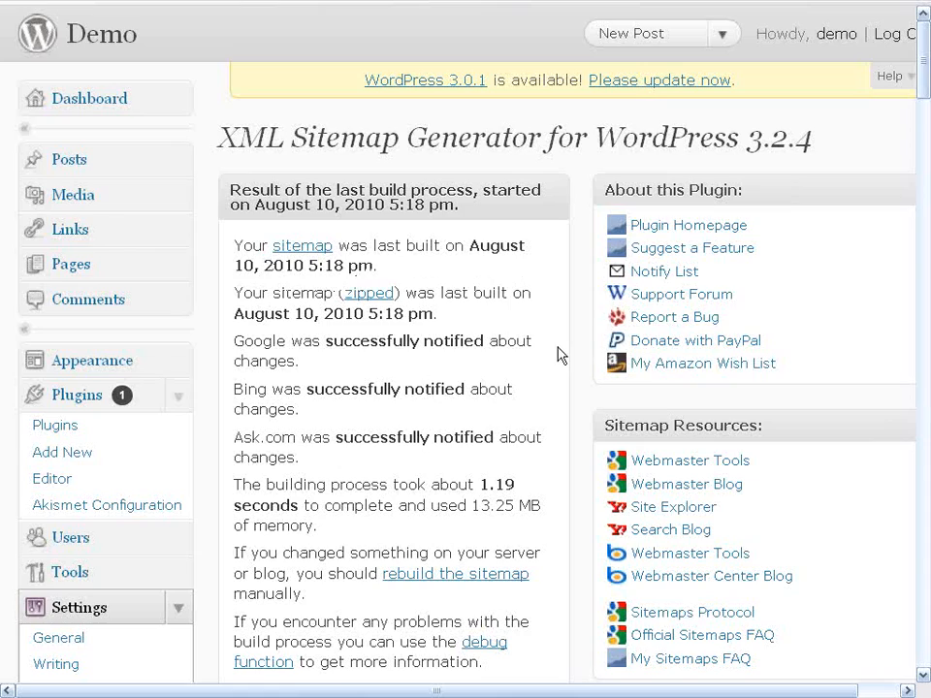
scroll(585, 337, down, 5)
scroll(586, 336, down, 15)
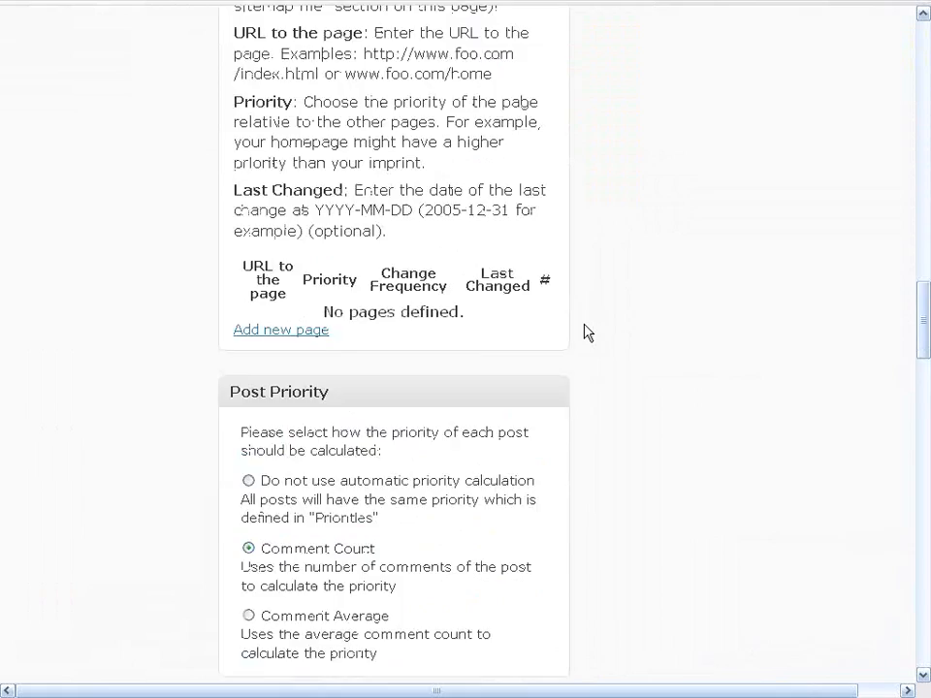
scroll(585, 333, down, 6)
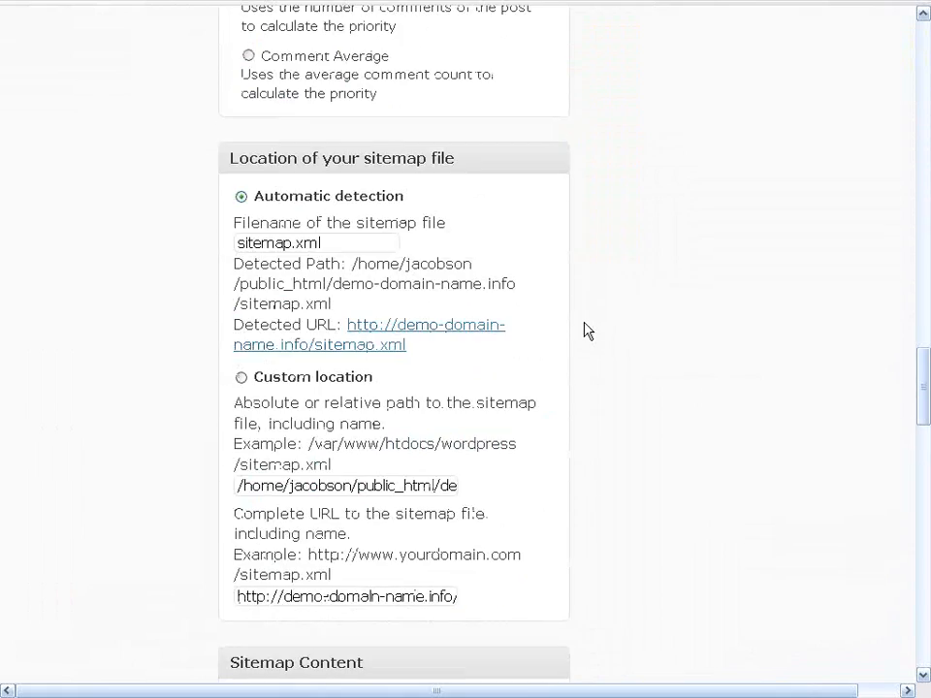
click(382, 339)
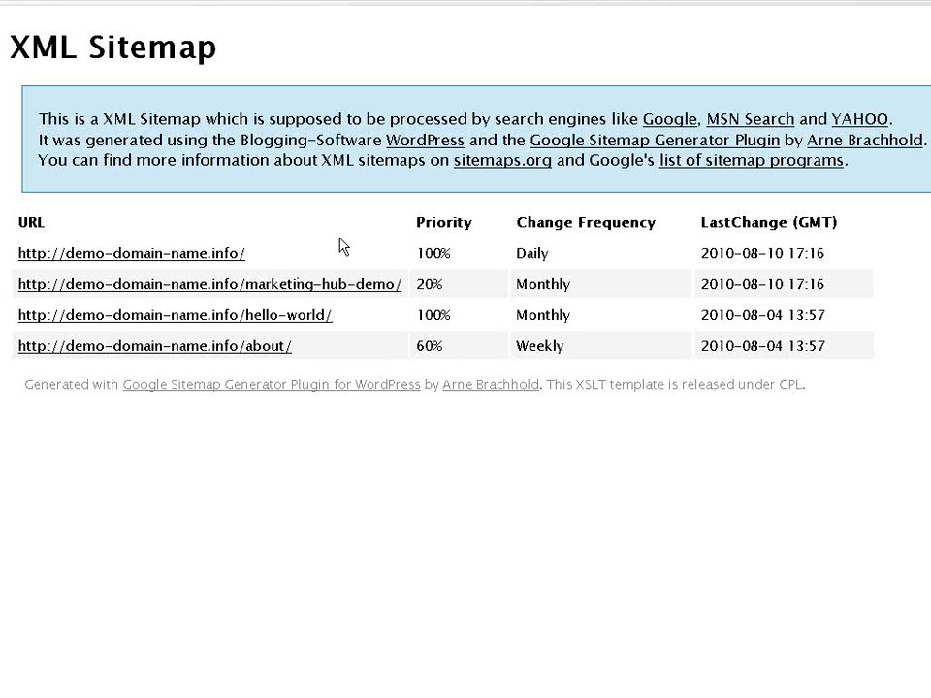
mouse_move(222, 41)
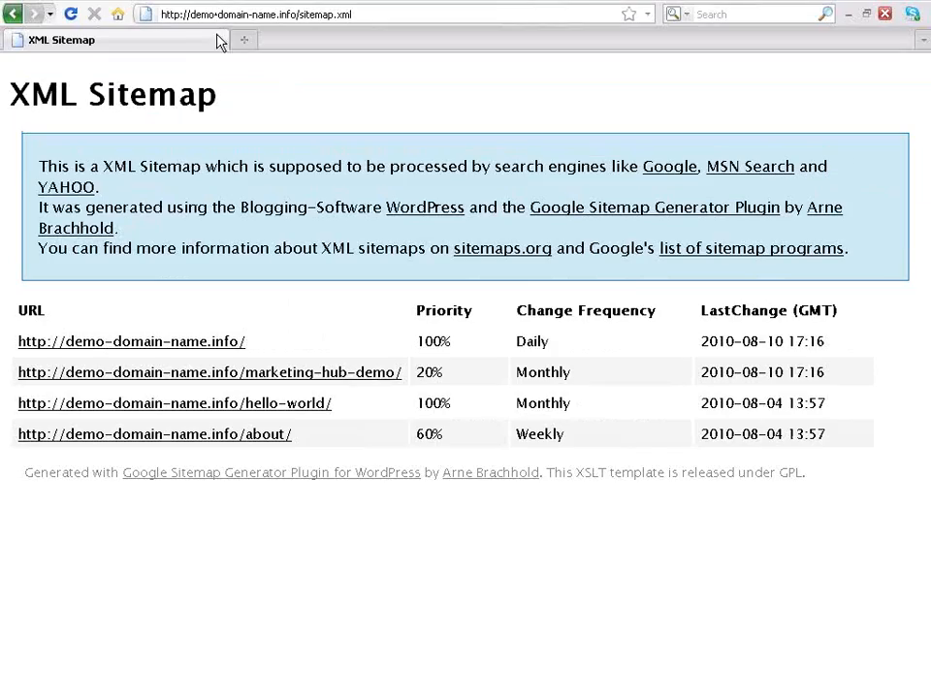
click(15, 17)
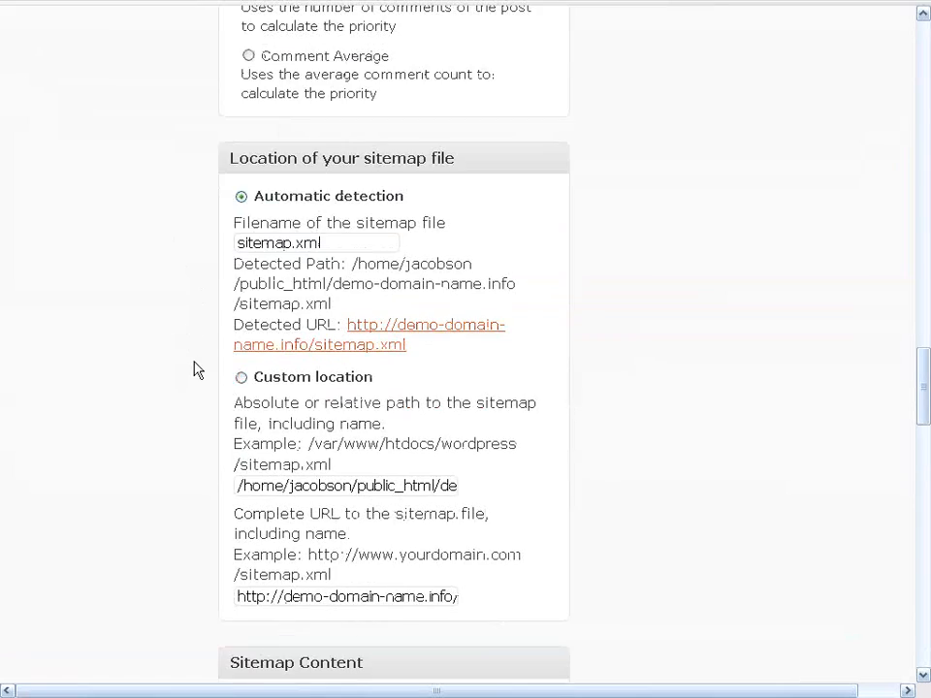
- Open the "Marketing Hub Demo" post for editing from the posts list
scroll(197, 371, up, 5)
scroll(200, 364, up, 20)
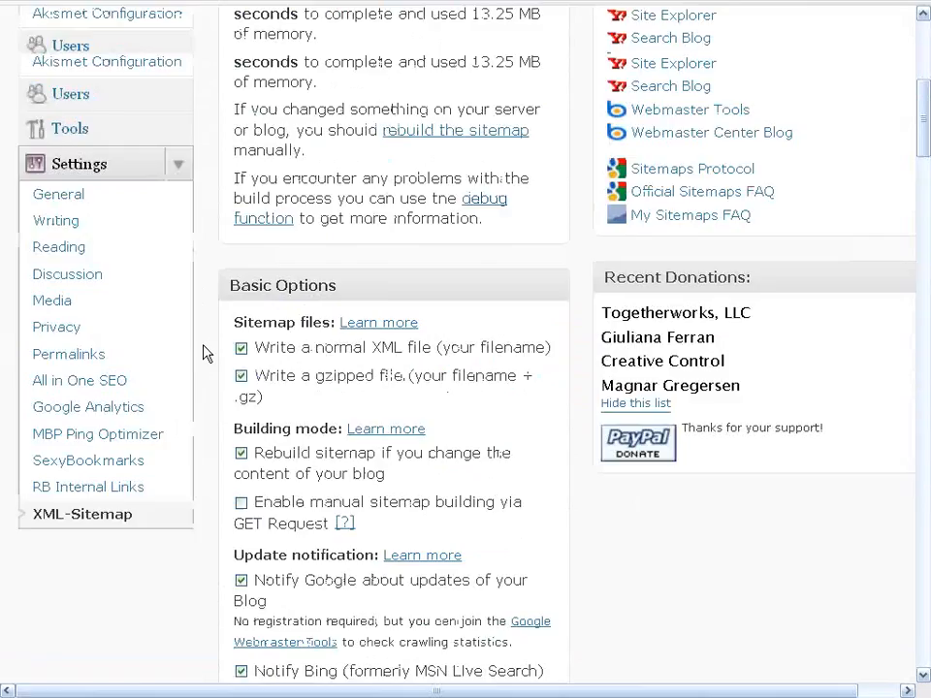
scroll(205, 347, up, 5)
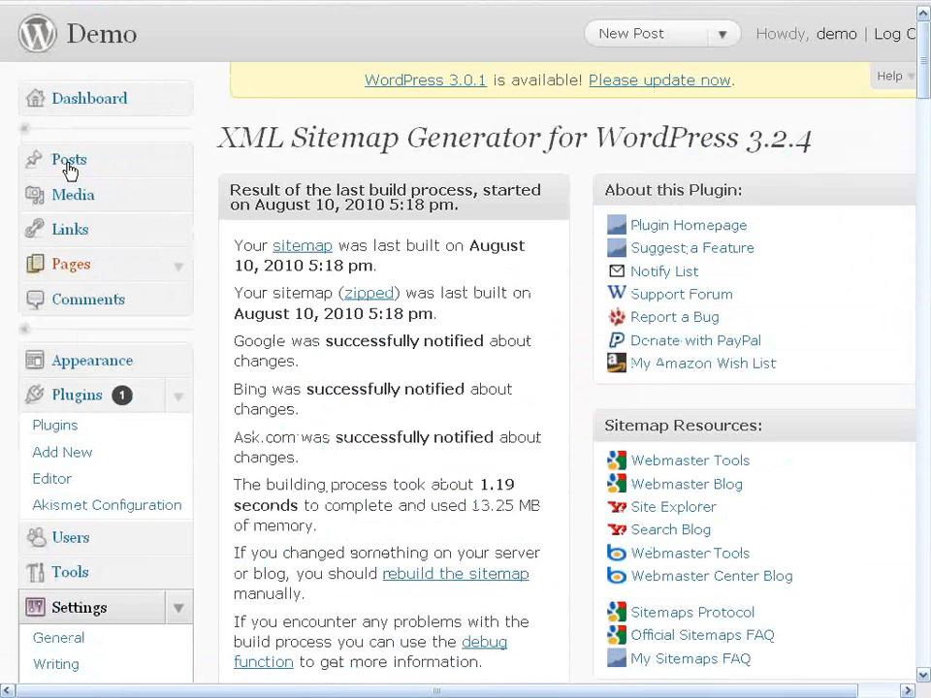
click(69, 161)
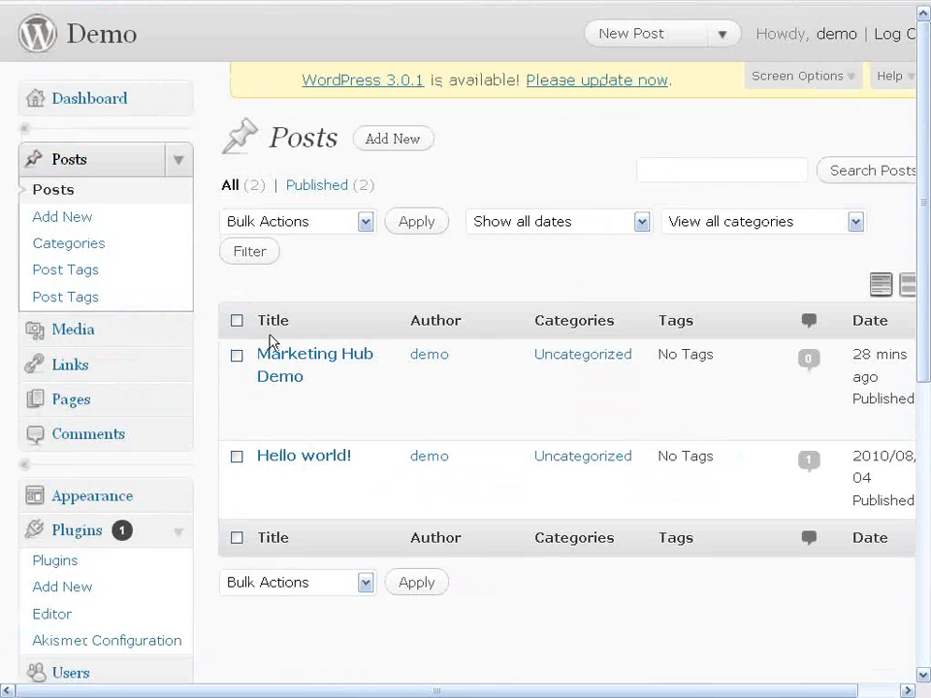
mouse_move(284, 373)
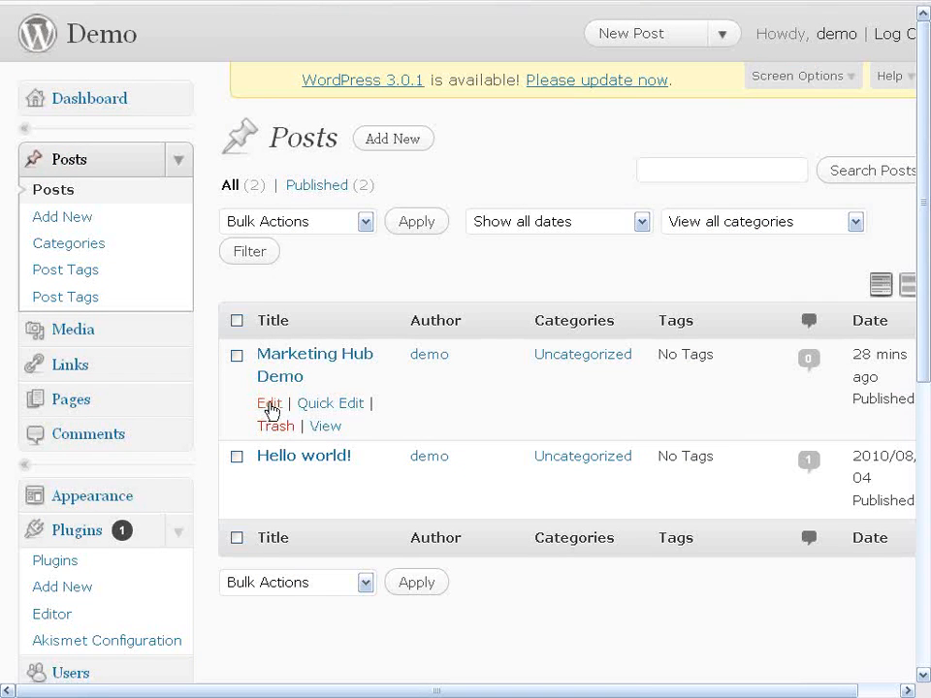
click(269, 405)
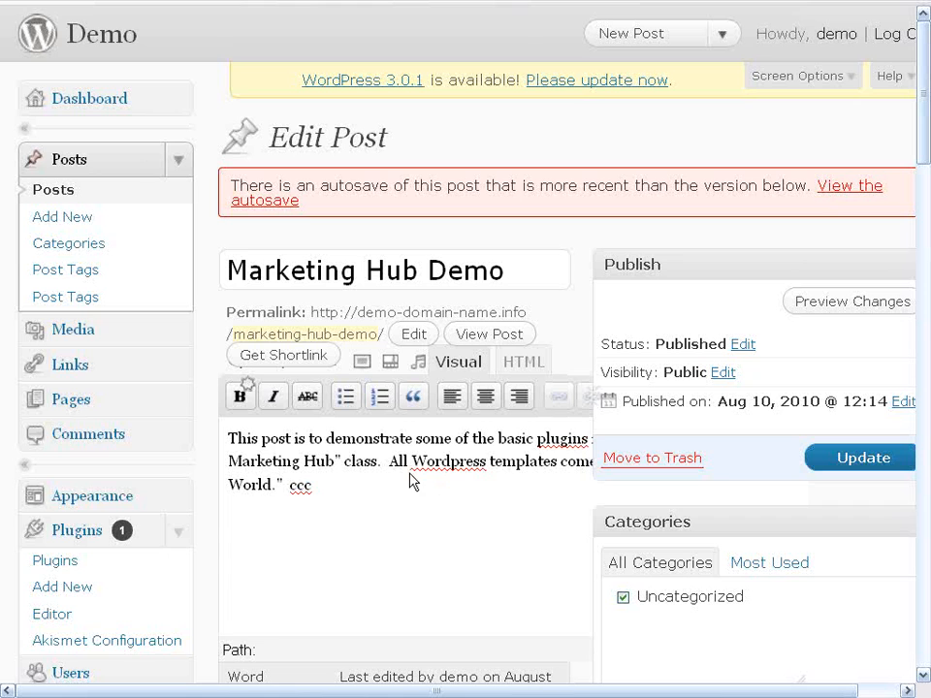
- Replace "ccc" at the end of the post text with "word" and update the post
drag(289, 485, 324, 500)
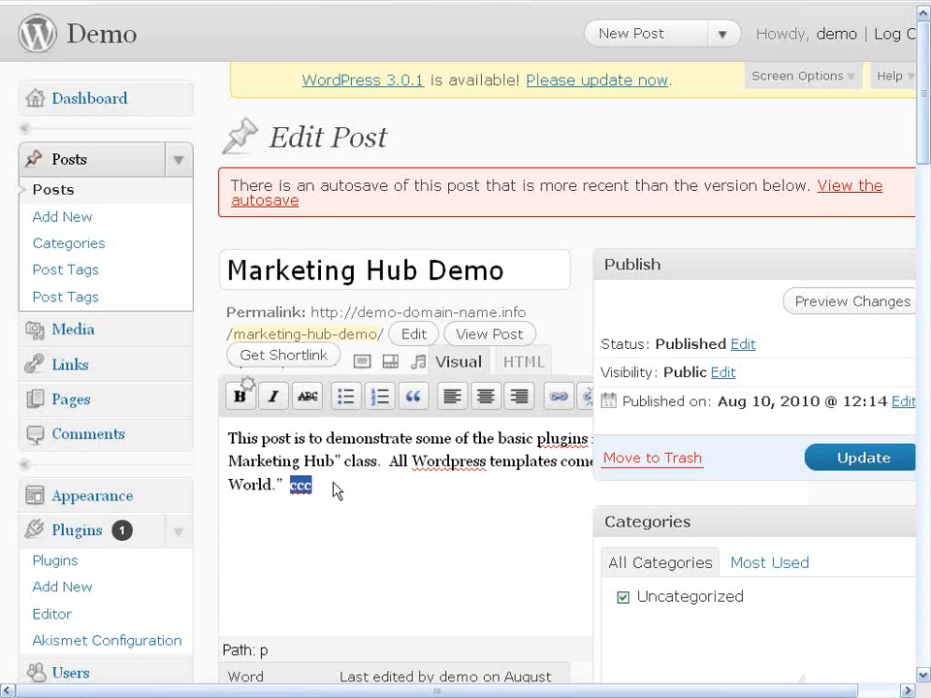
text(word)
click(868, 464)
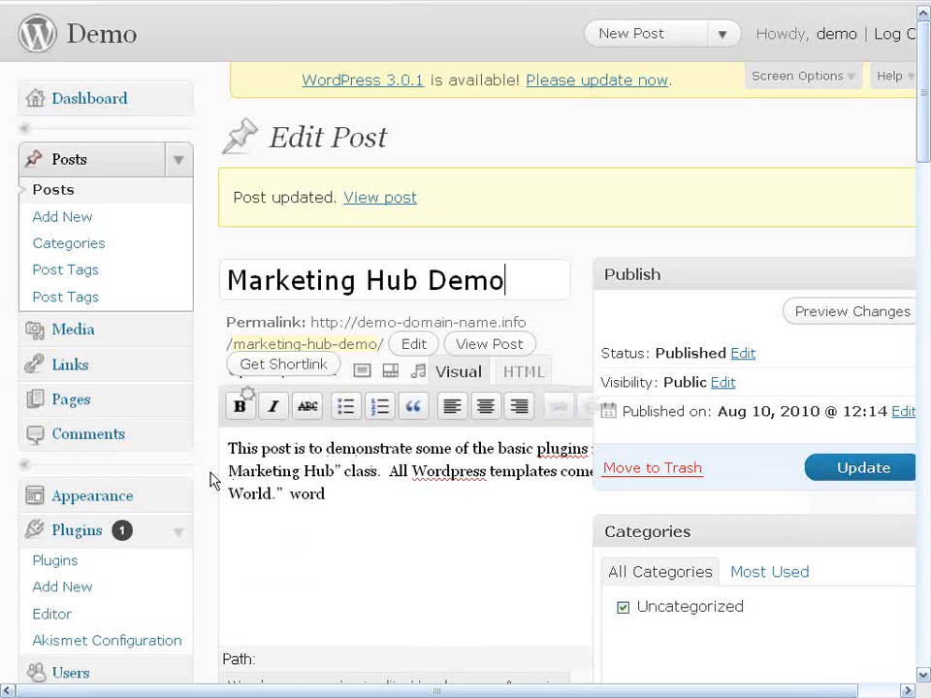
- Open the MBP Ping Optimizer settings and examine the Ping Log entries for the edited post
scroll(211, 480, down, 6)
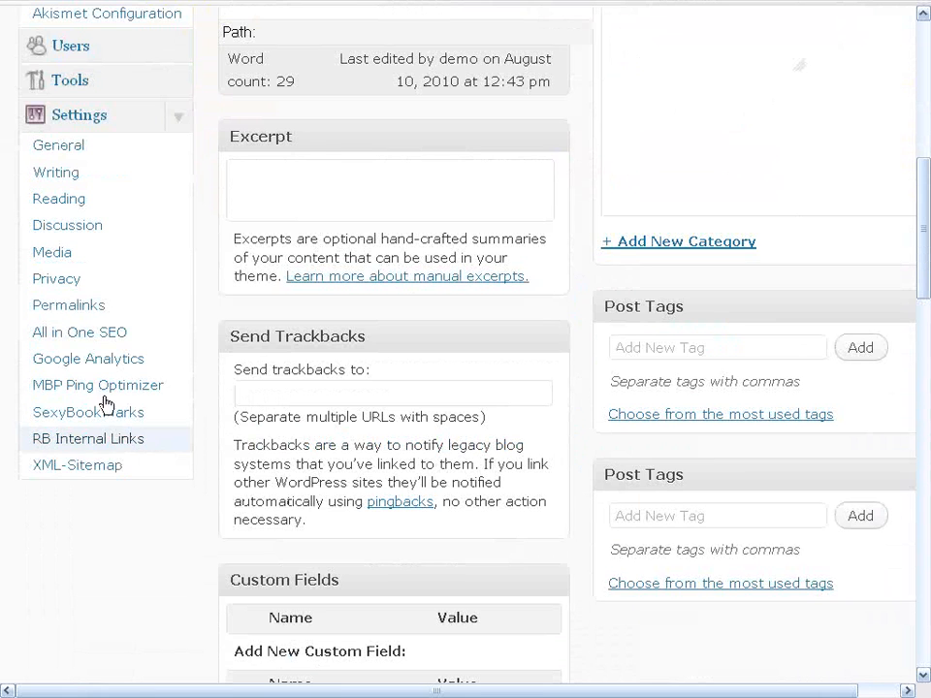
scroll(187, 438, up, 2)
scroll(185, 442, up, 2)
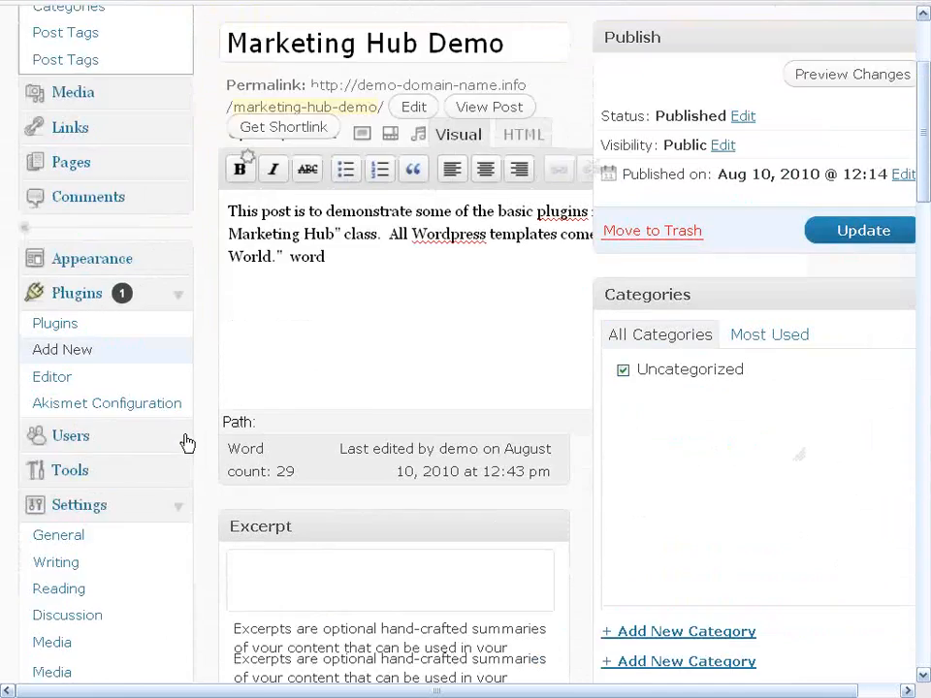
scroll(174, 408, down, 5)
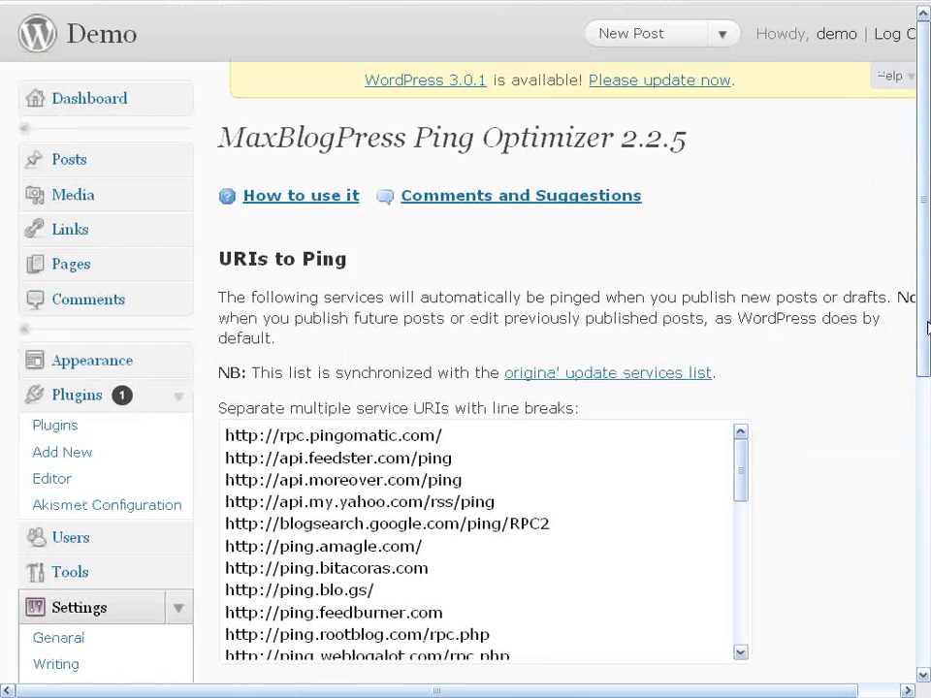
drag(926, 328, 517, 628)
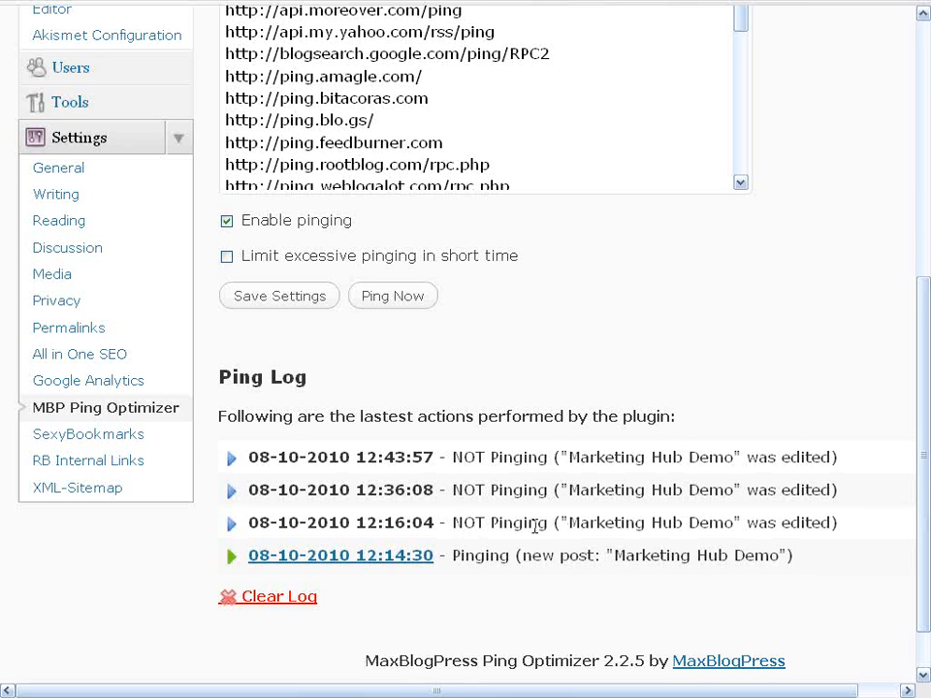
drag(452, 522, 547, 524)
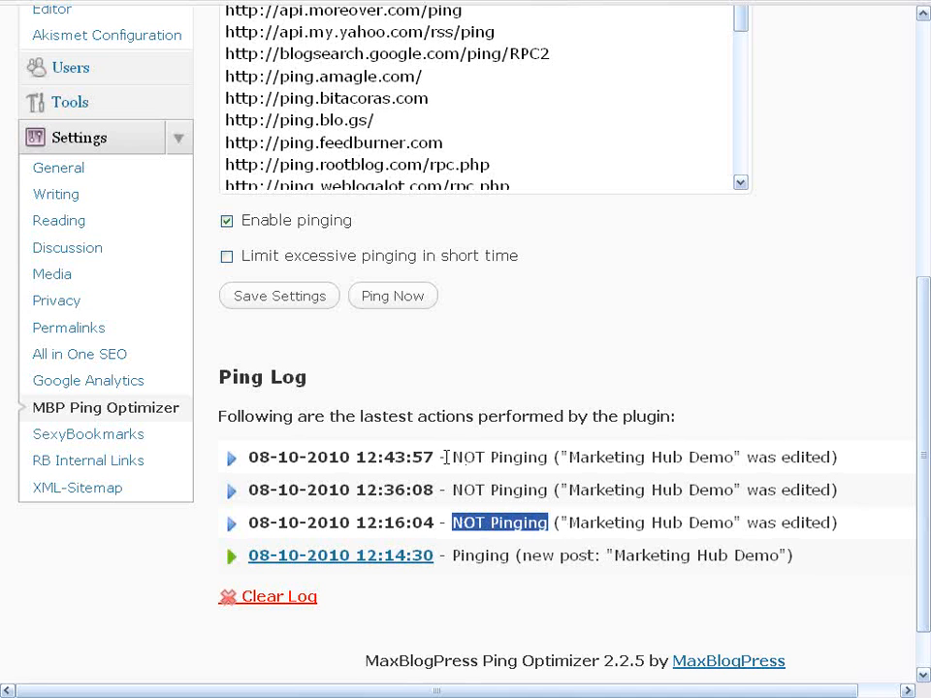
- Return to the edit page of the "Marketing Hub Demo" post
scroll(388, 461, up, 3)
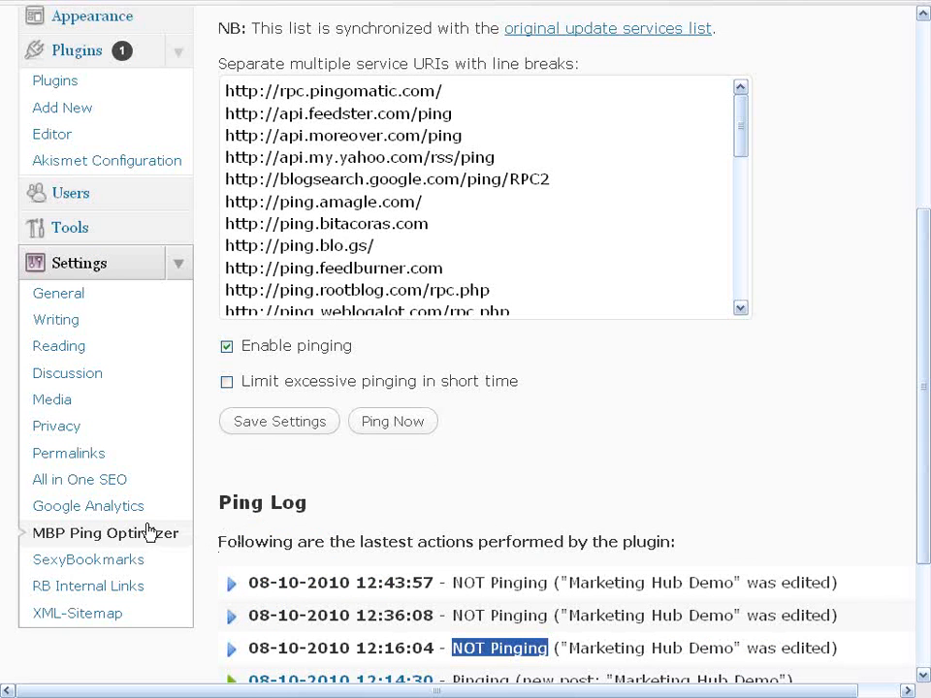
scroll(193, 494, up, 8)
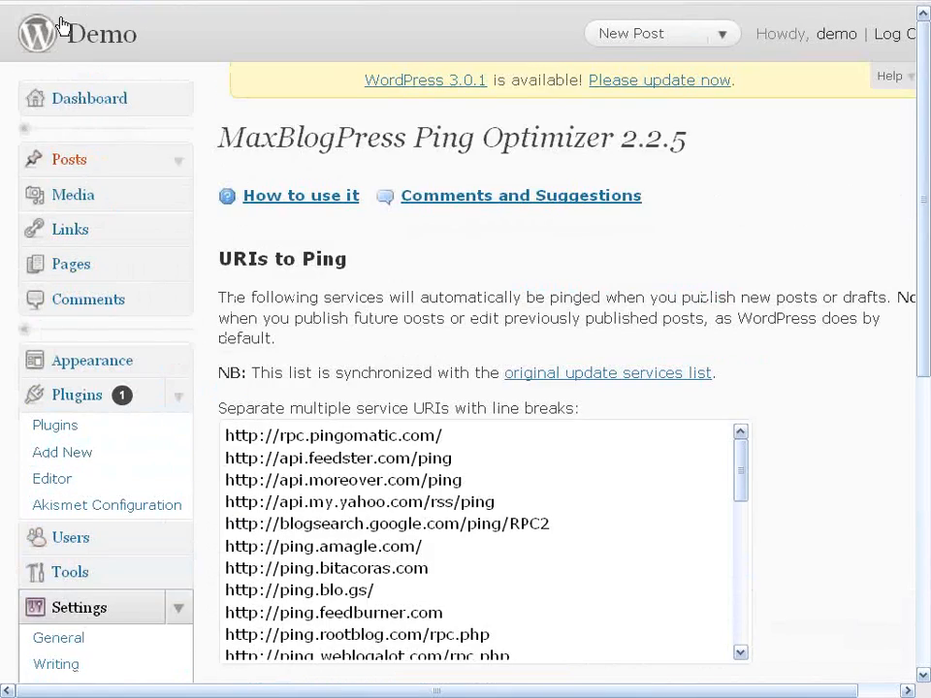
click(12, 19)
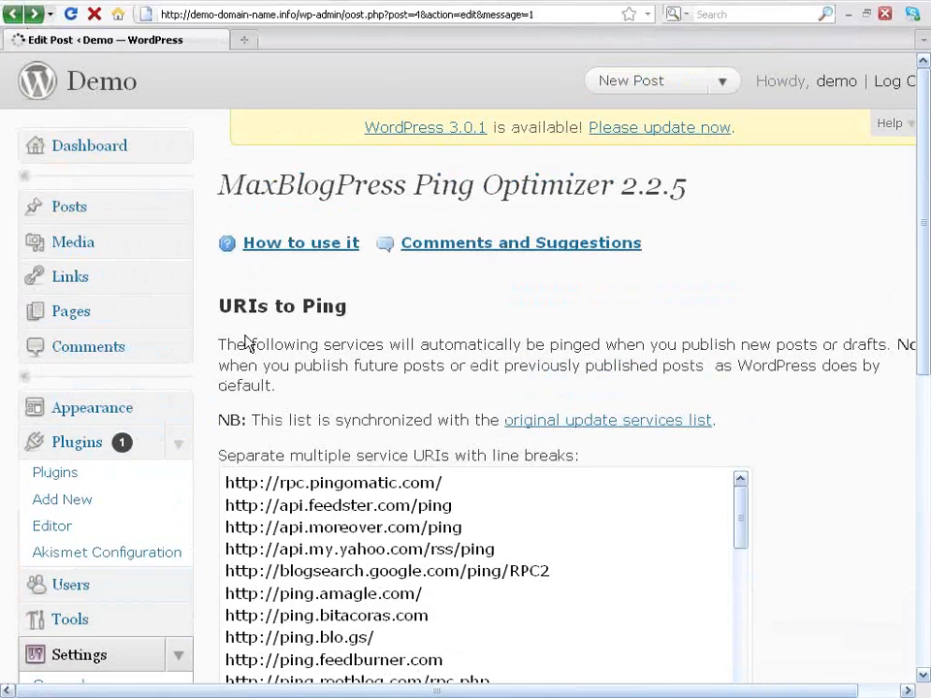
scroll(230, 359, up, 10)
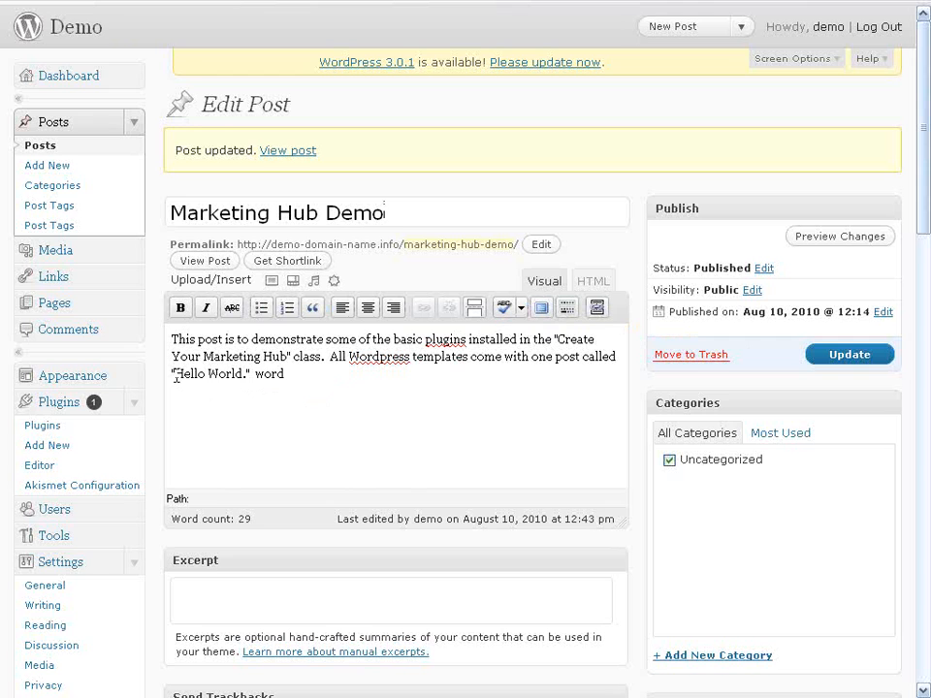
- Link "Hello World" in the post text to the "Hello world!" post using RB Internal Linker, keeping "Hello World" as link text
drag(176, 377, 242, 376)
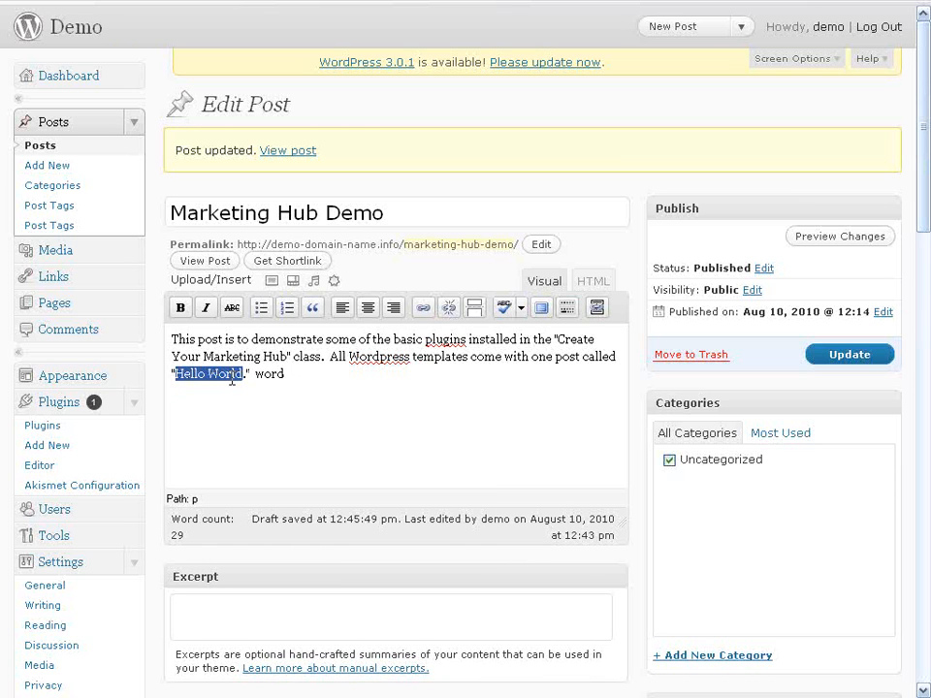
click(597, 308)
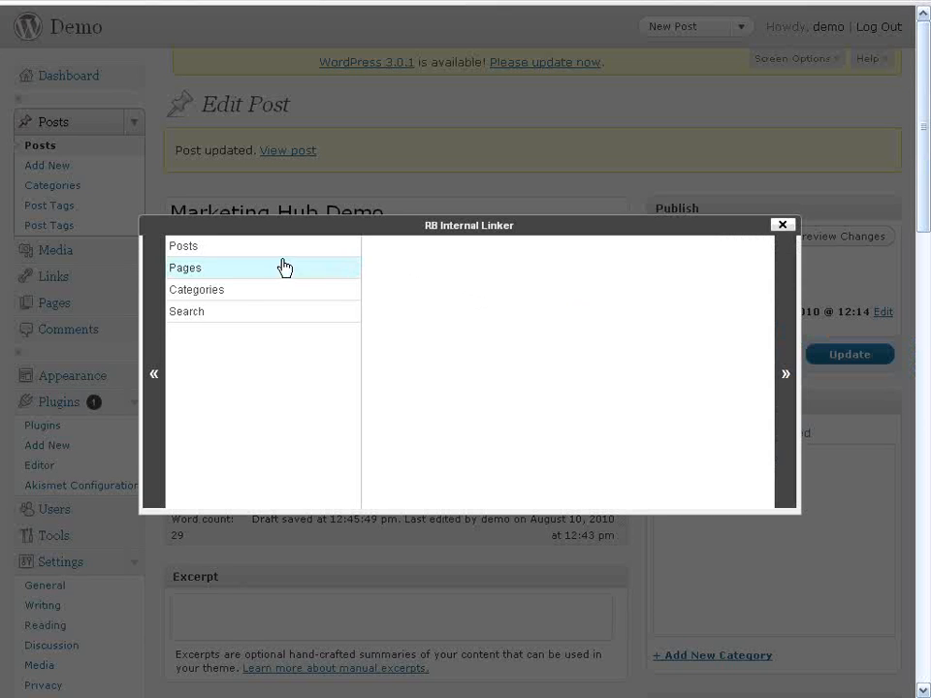
click(190, 252)
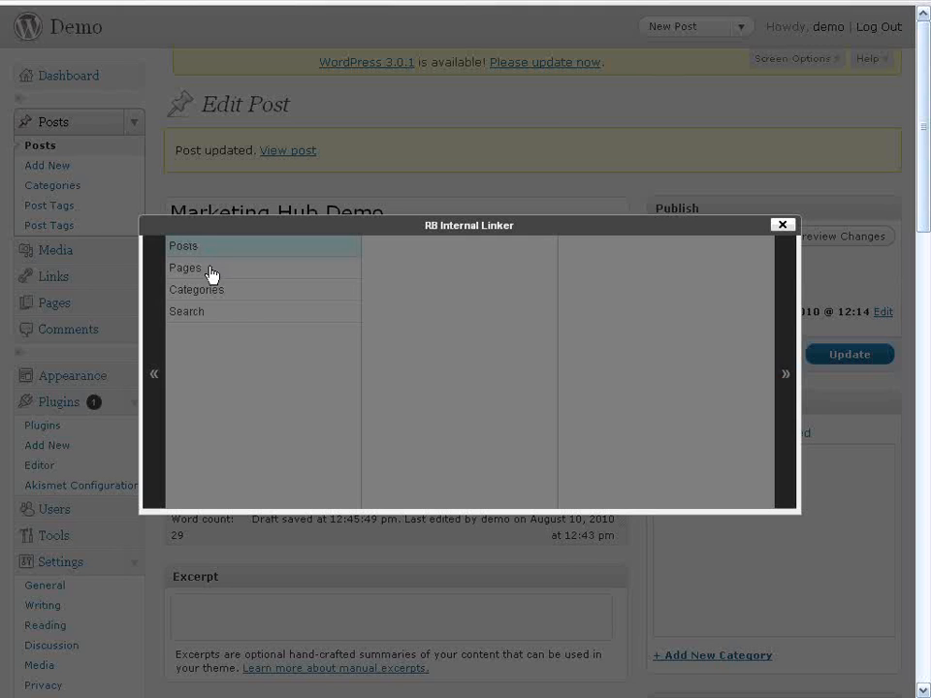
click(428, 258)
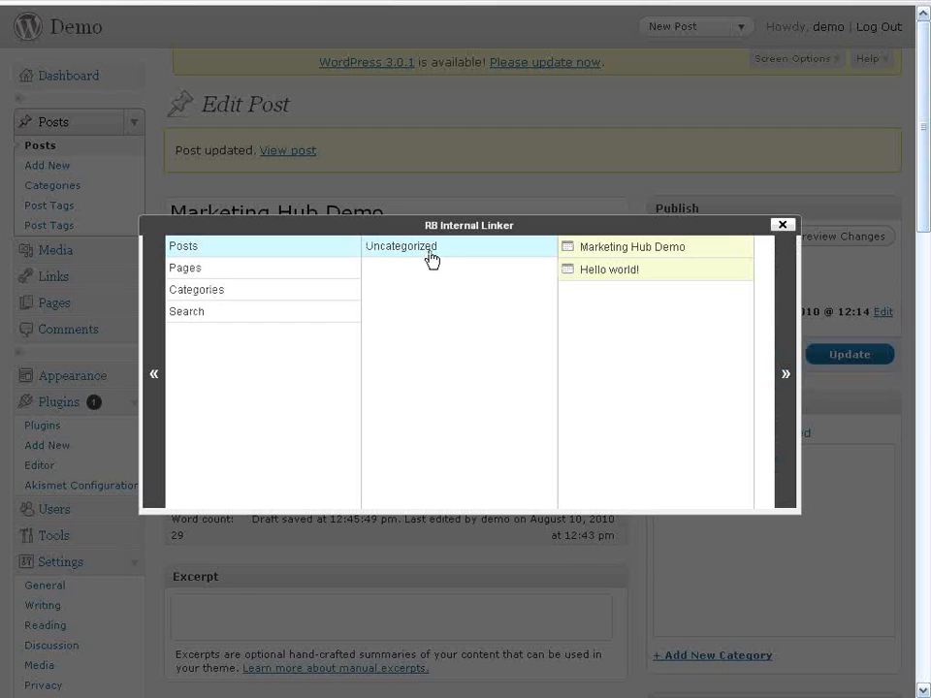
click(605, 275)
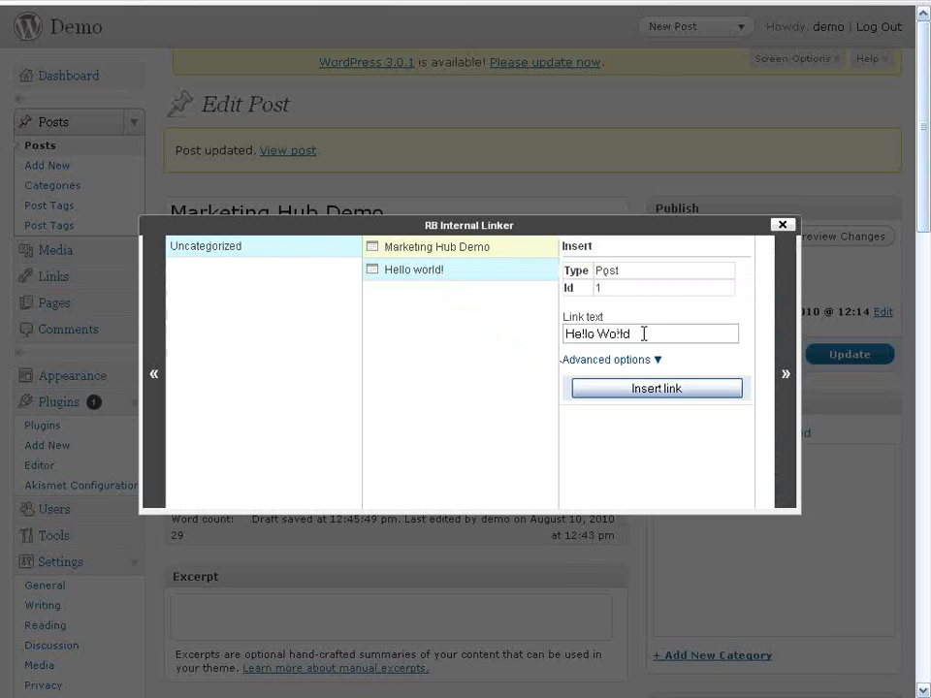
drag(646, 333, 534, 342)
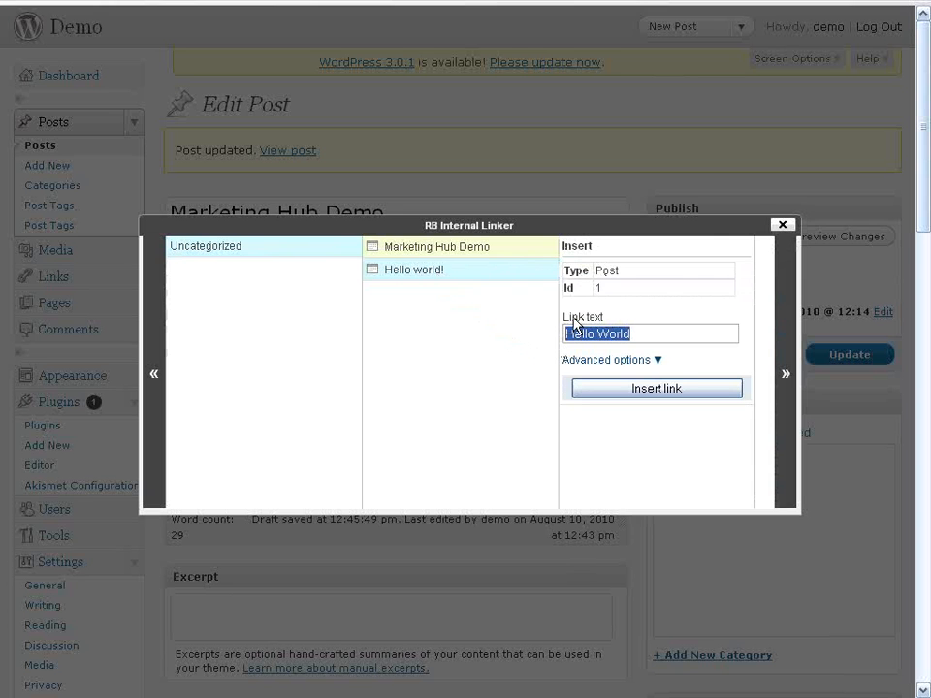
click(654, 391)
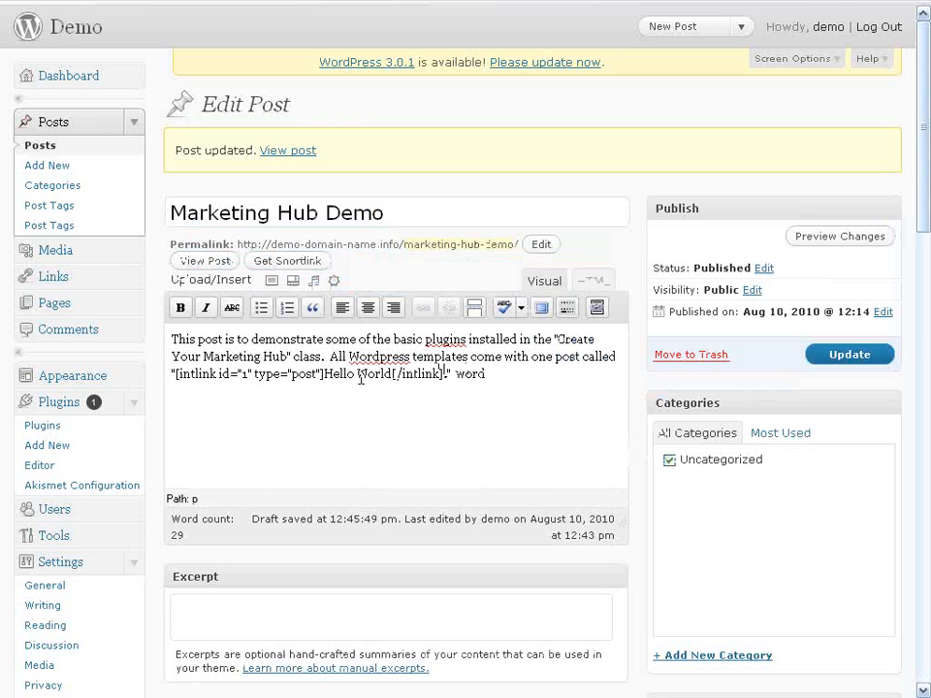
- Preview the post to examine the "Hello World" internal link in its text, and close the preview
click(822, 240)
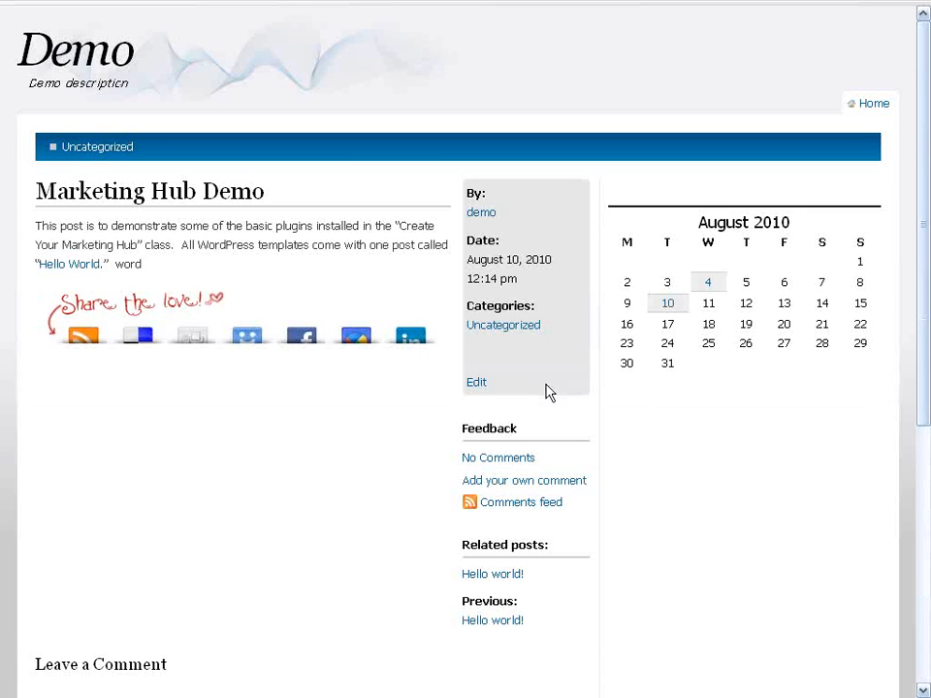
key(ctrl+plus)
key(ctrl+plus)
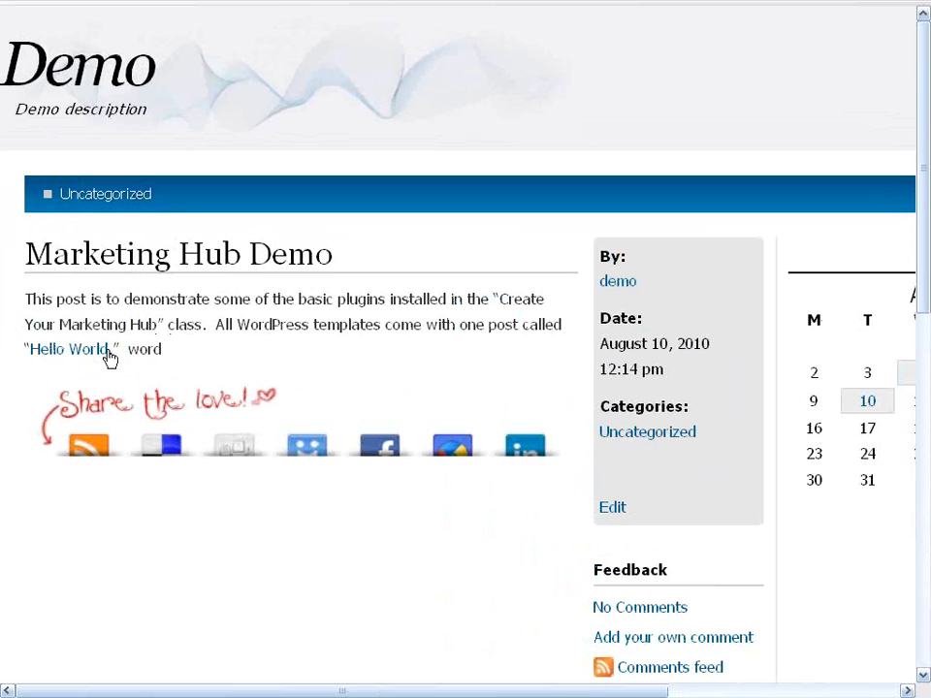
drag(108, 354, 20, 353)
click(63, 360)
mouse_move(69, 25)
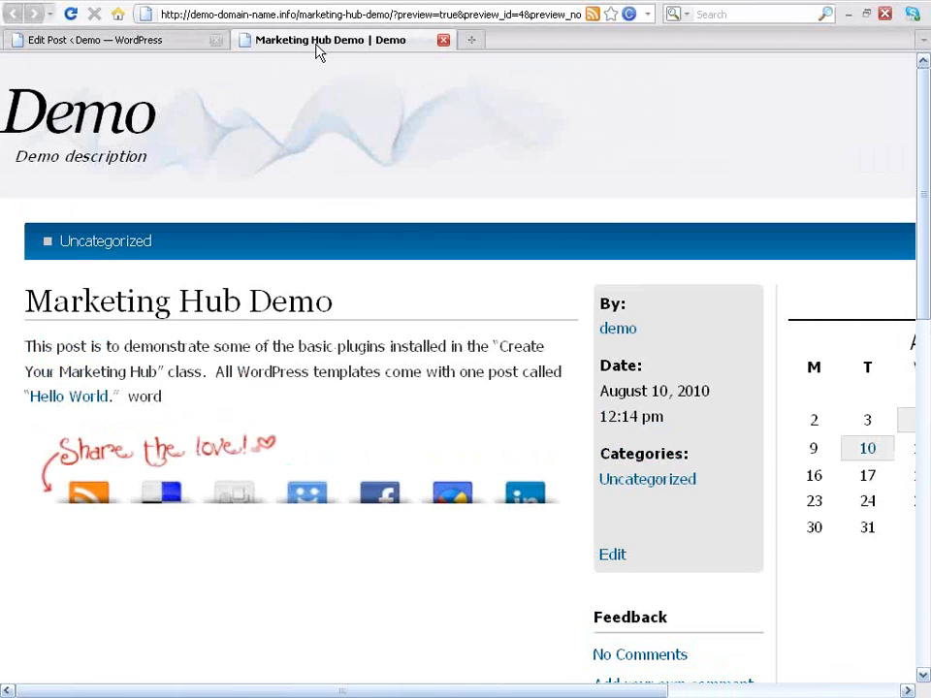
click(444, 43)
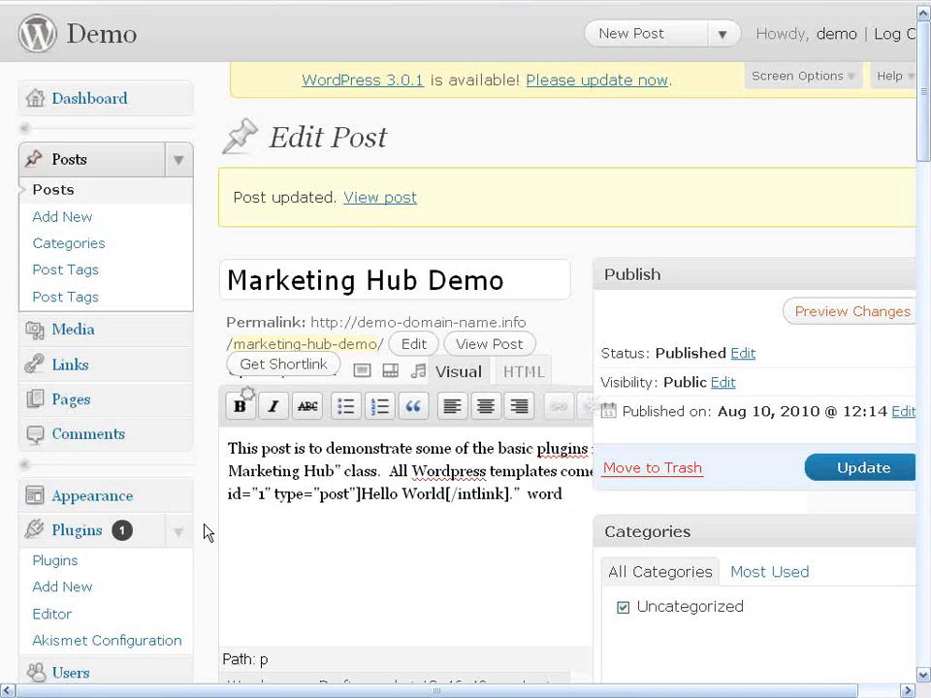
- Examine the plugin entries under Settings and the All in One SEO Pack section of the post's edit page
scroll(206, 531, down, 5)
scroll(206, 531, down, 2)
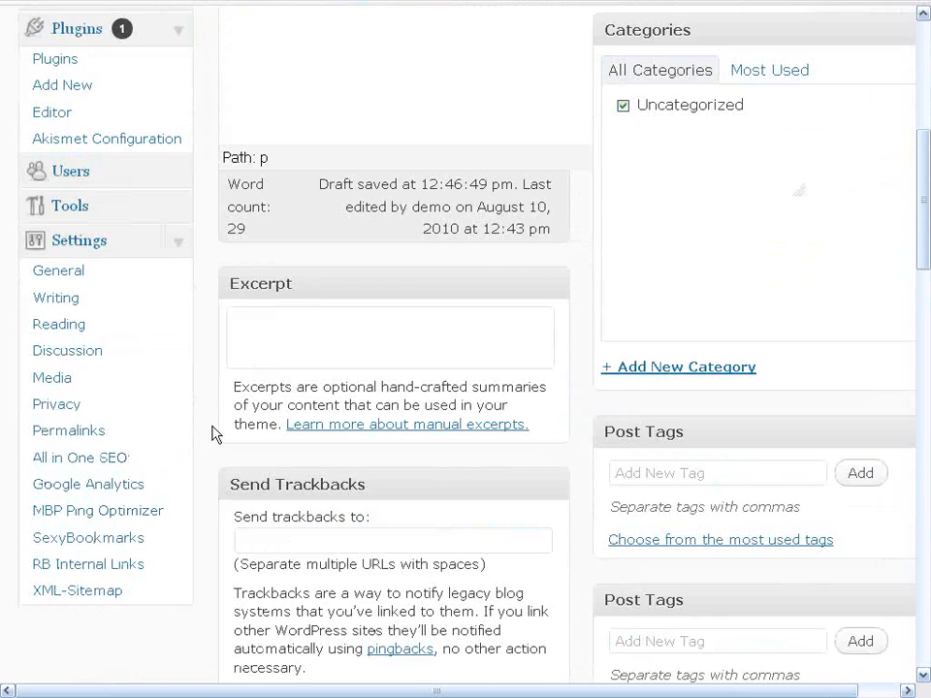
scroll(212, 433, up, 5)
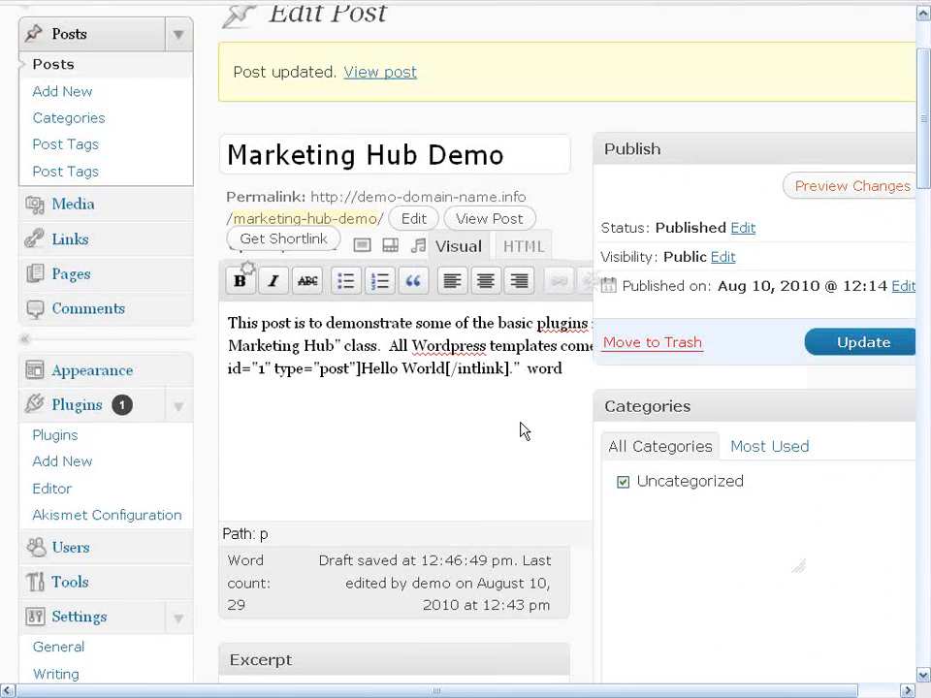
scroll(594, 451, down, 5)
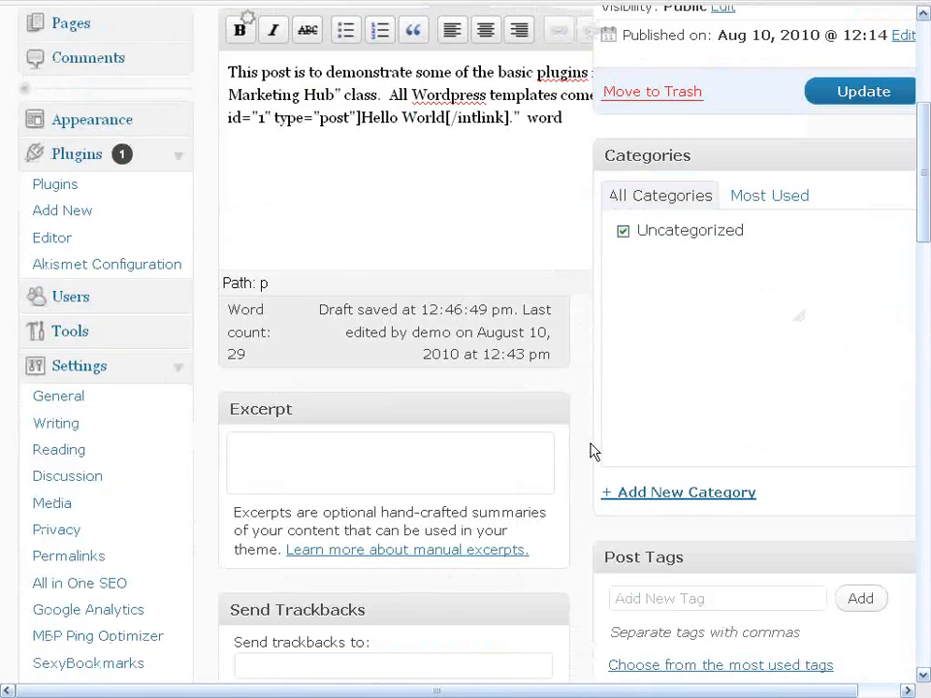
scroll(593, 451, down, 15)
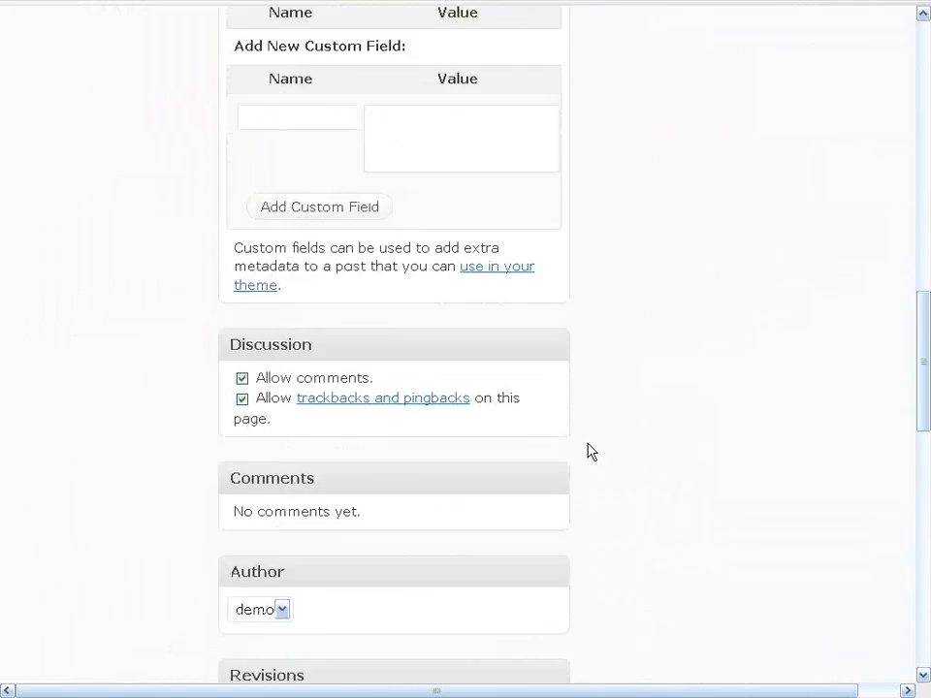
scroll(588, 451, down, 11)
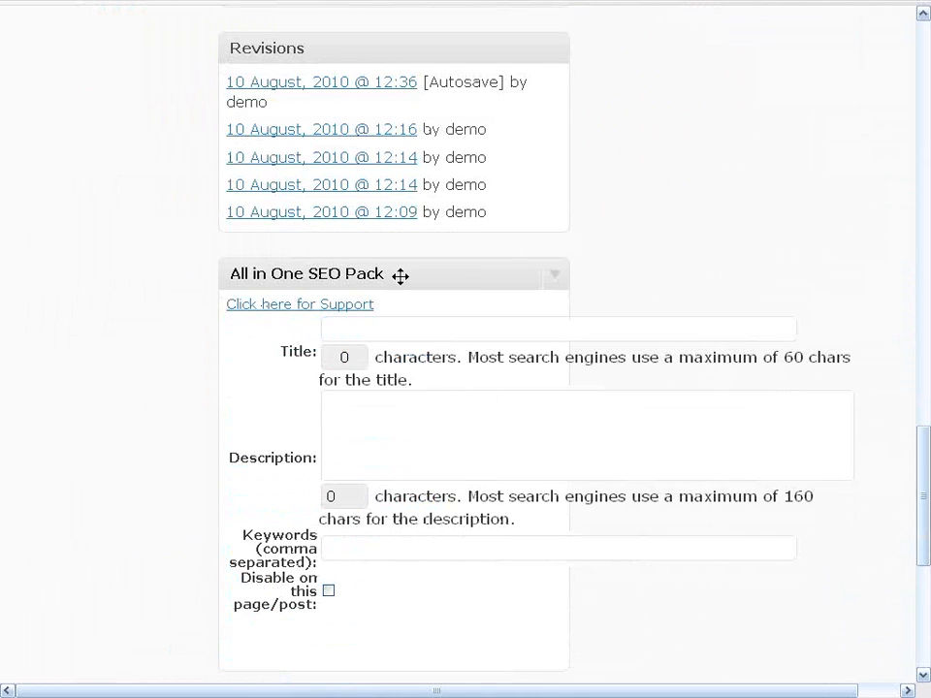
scroll(569, 316, up, 20)
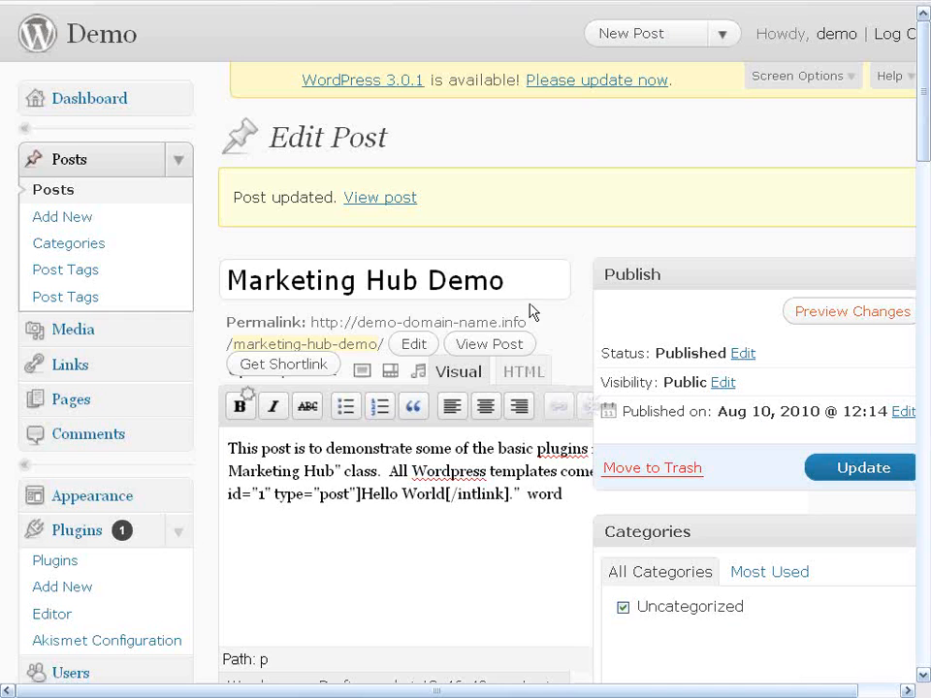
- Copy the post title "Marketing Hub Demo" into the Title and Keywords fields of the All in One SEO Pack section
drag(520, 280, 222, 280)
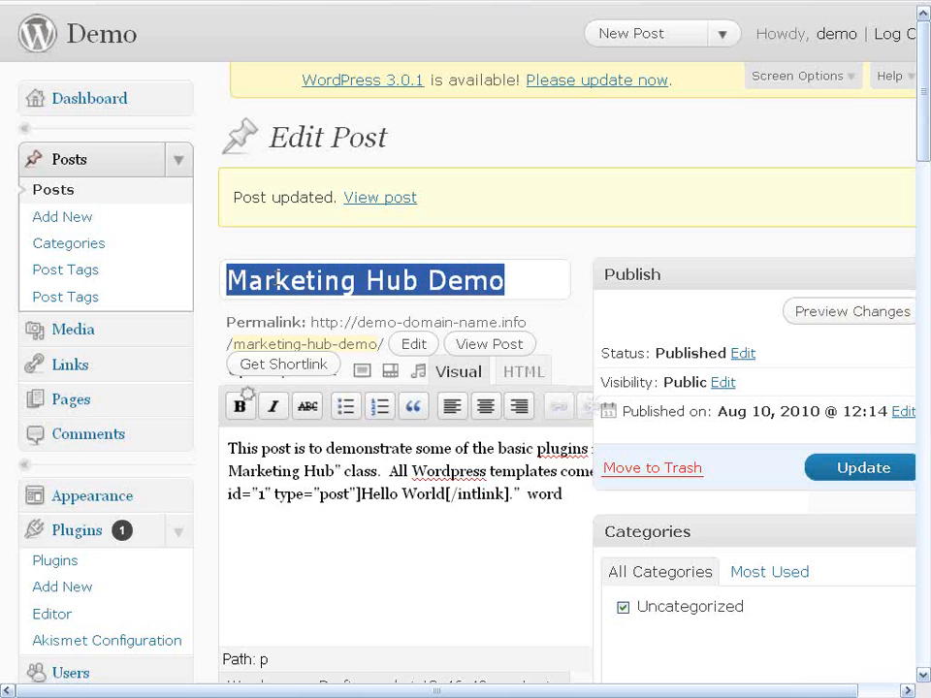
right_click(344, 283)
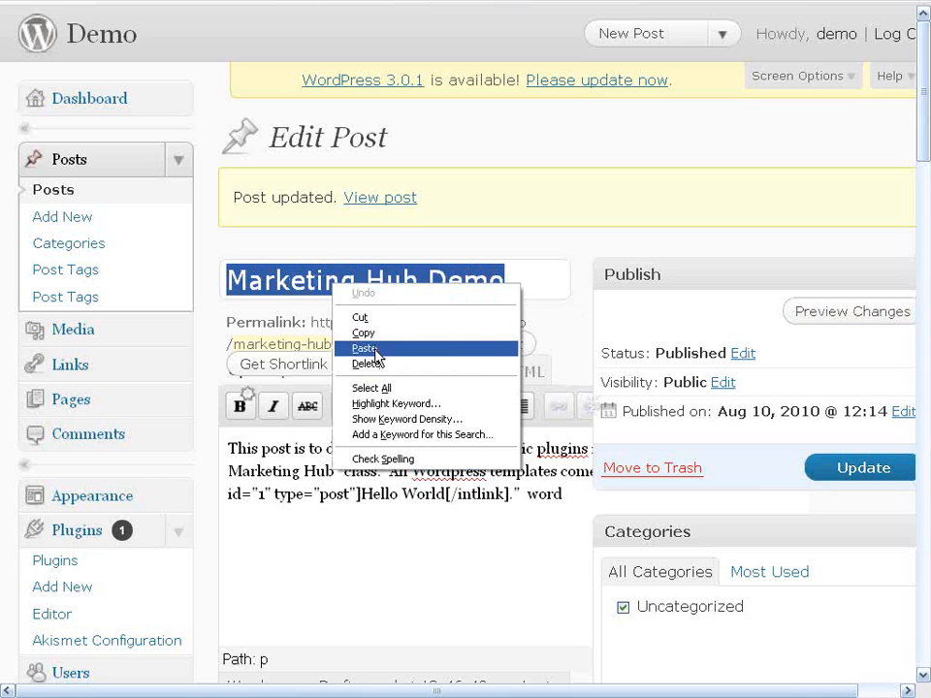
click(376, 334)
scroll(598, 370, down, 20)
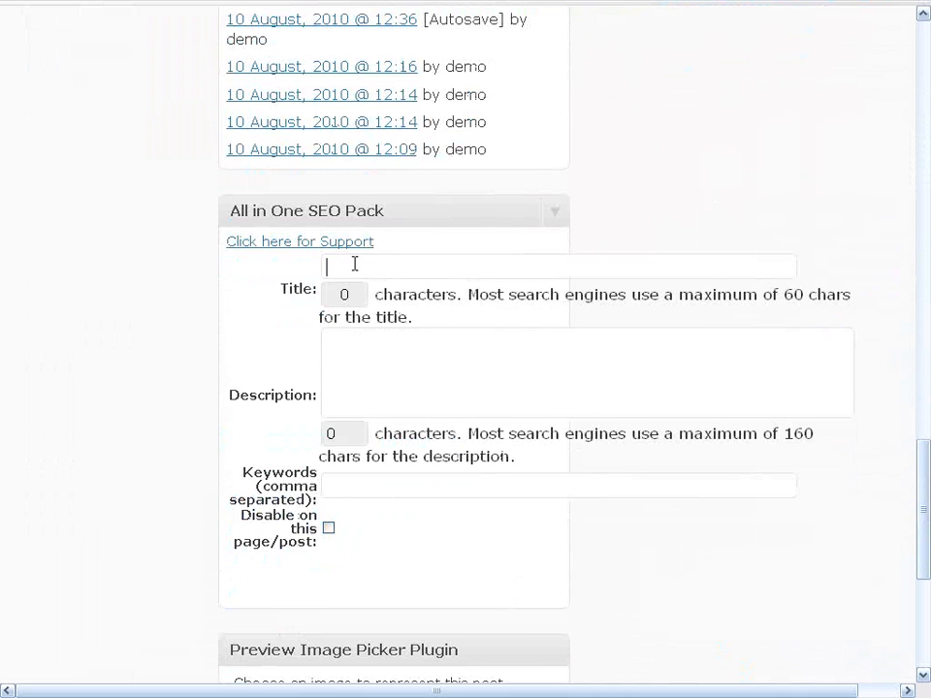
right_click(355, 263)
click(413, 329)
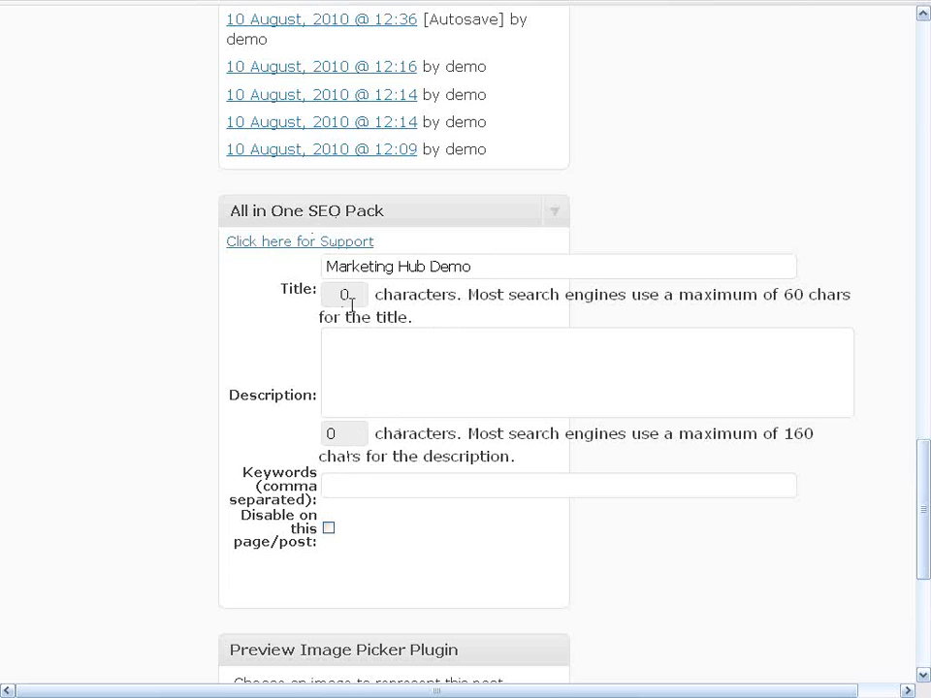
right_click(340, 485)
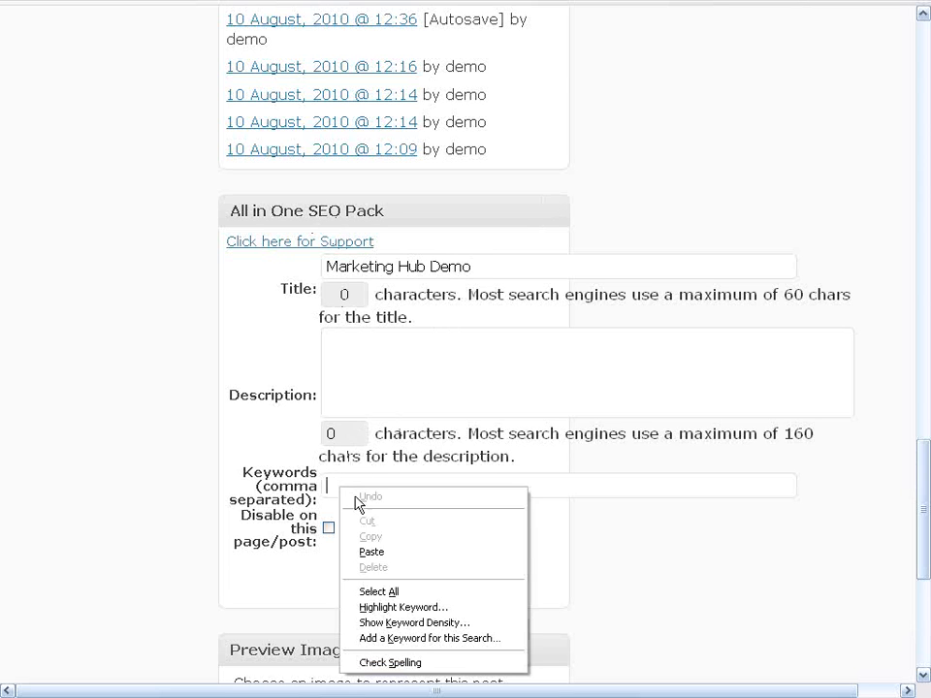
click(386, 553)
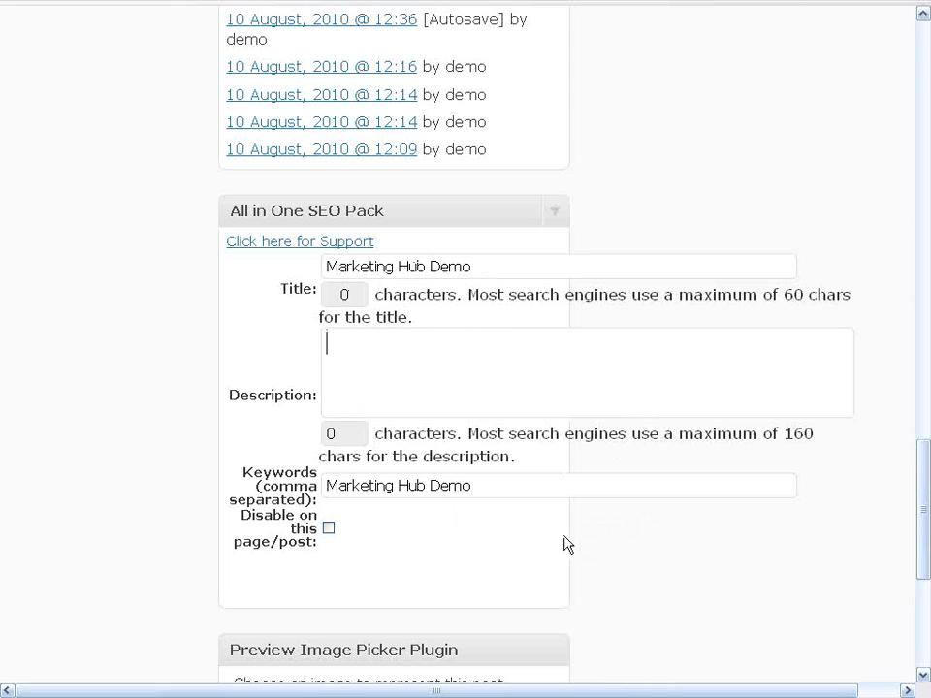
- Update the "Marketing Hub Demo" post to save the internal link and the SEO title and keywords
scroll(588, 543, down, 5)
scroll(612, 535, up, 15)
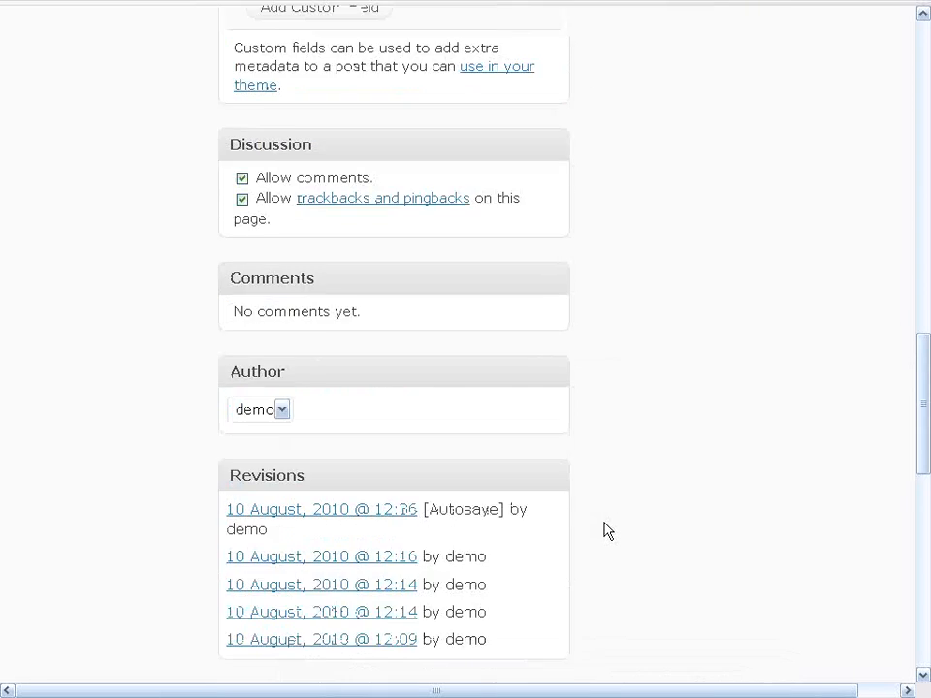
scroll(603, 531, up, 10)
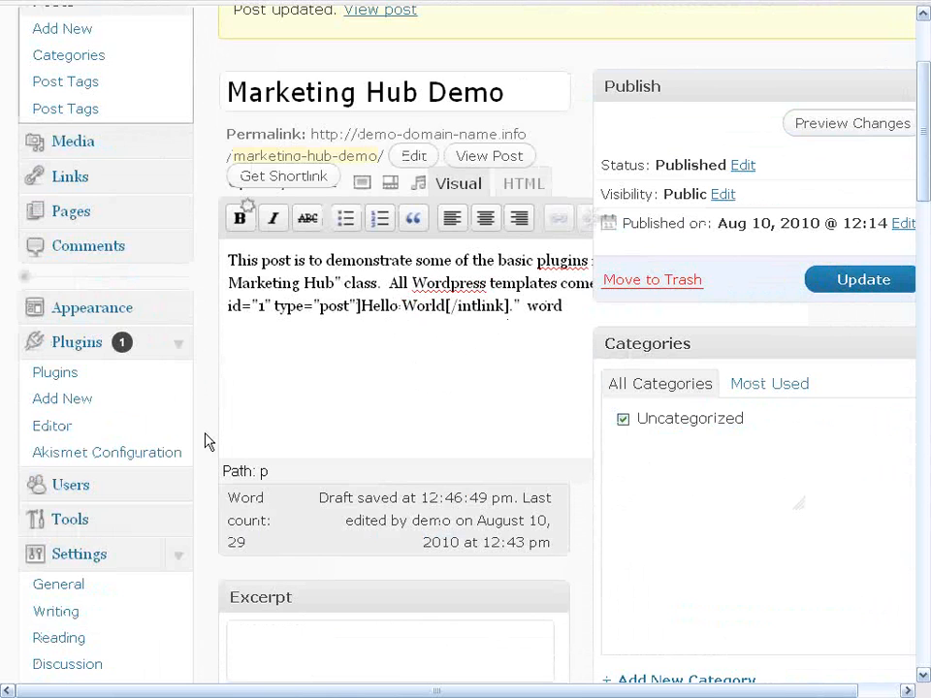
scroll(206, 441, down, 7)
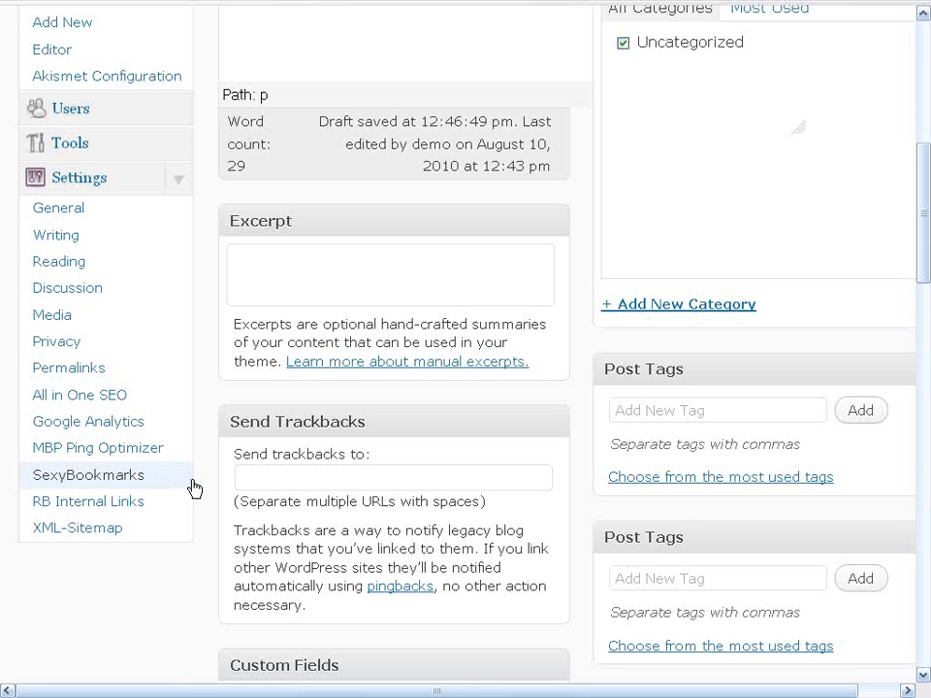
scroll(202, 487, up, 1)
scroll(204, 483, up, 10)
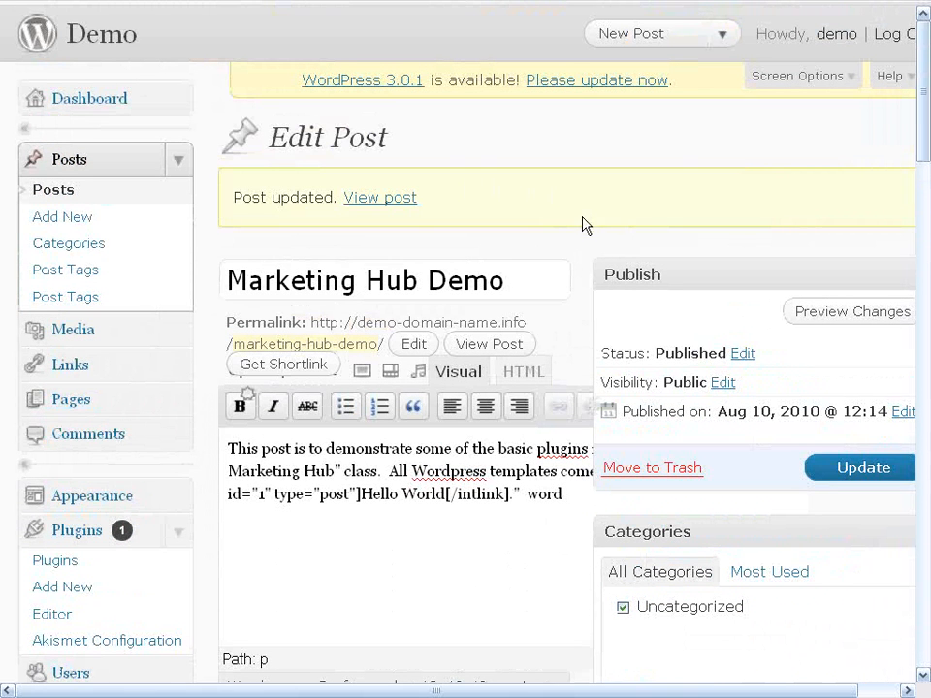
click(847, 469)
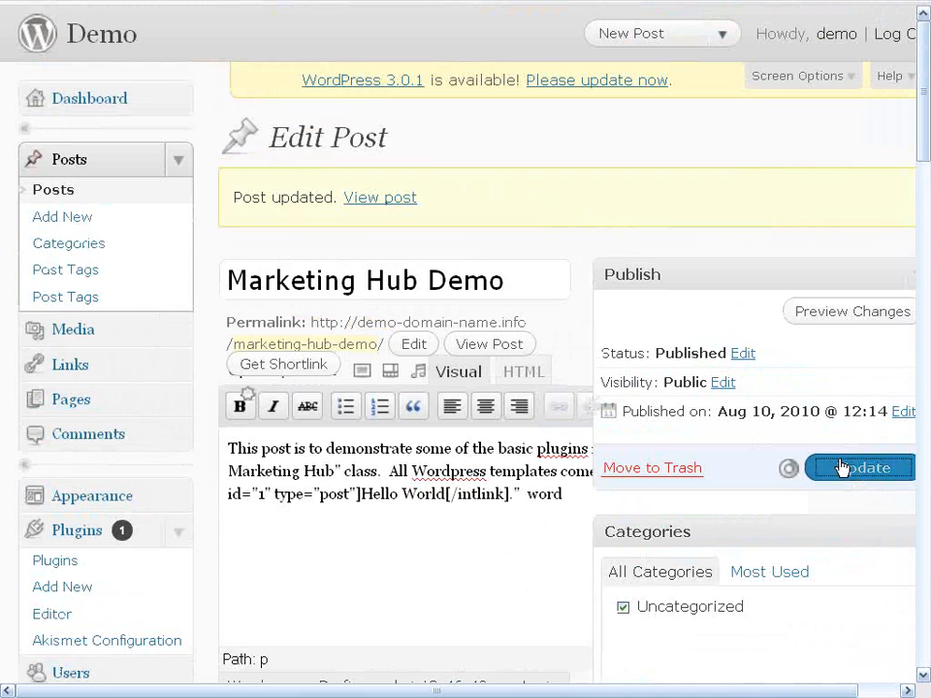
- Preview the "Marketing Hub Demo" post and examine the SexyBookmarks sharing icons below its text
click(832, 314)
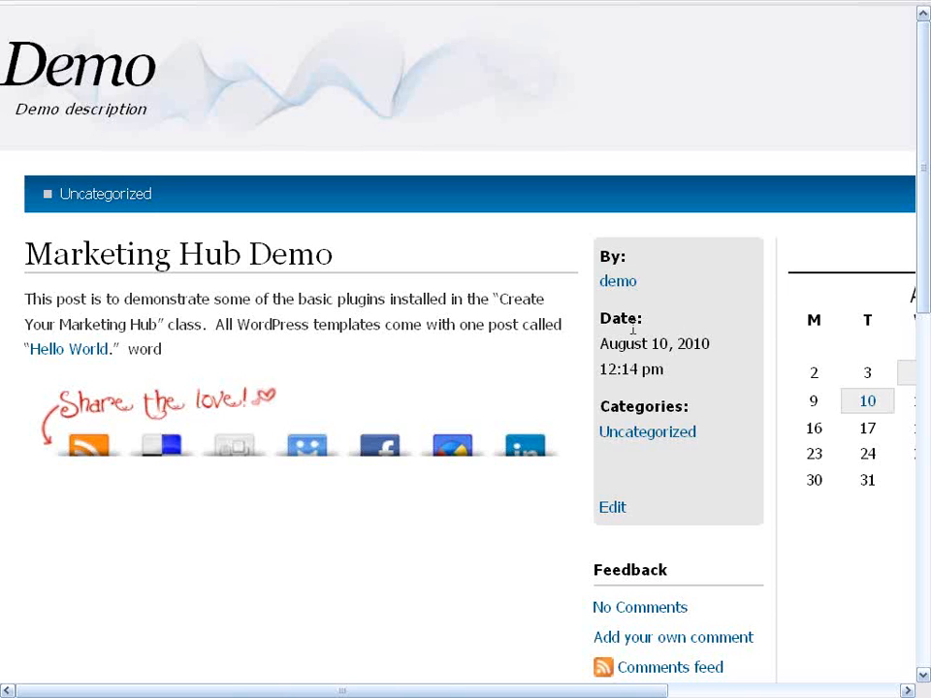
mouse_move(194, 445)
mouse_move(368, 455)
mouse_move(96, 17)
mouse_move(879, 8)
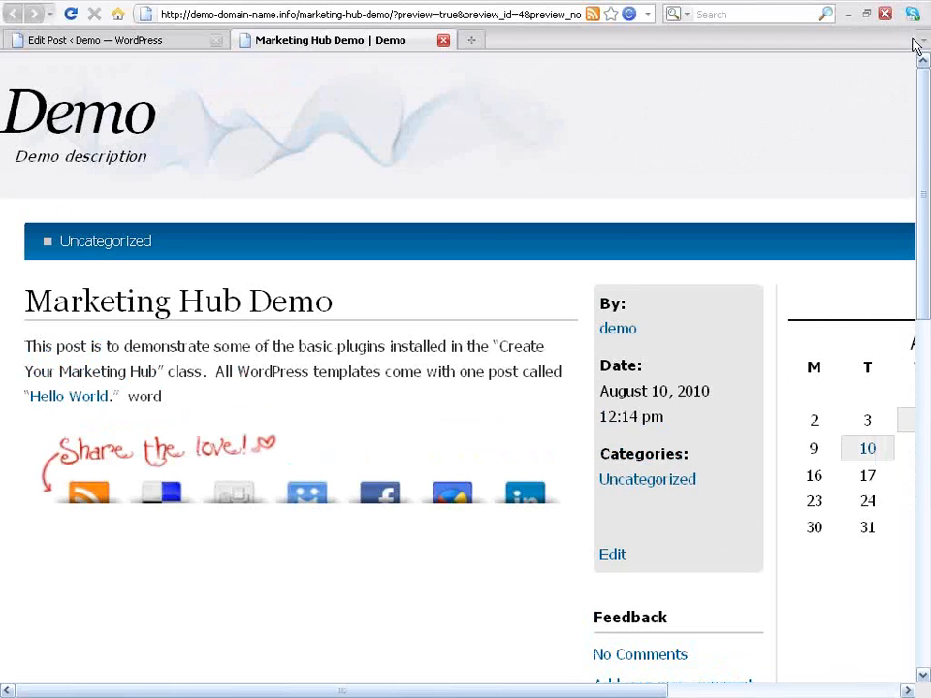